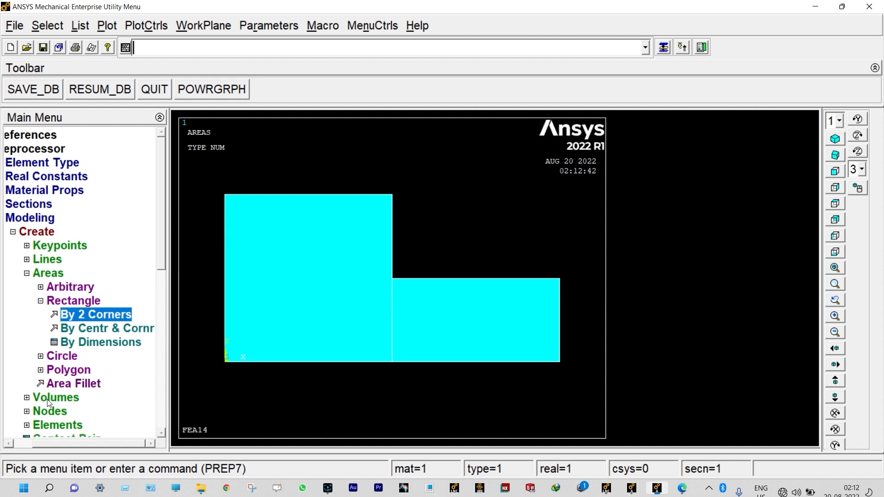
- Glue the large square area and the adjoining smaller rectangular area together with the Boolean Glue operation
left_click(48, 273)
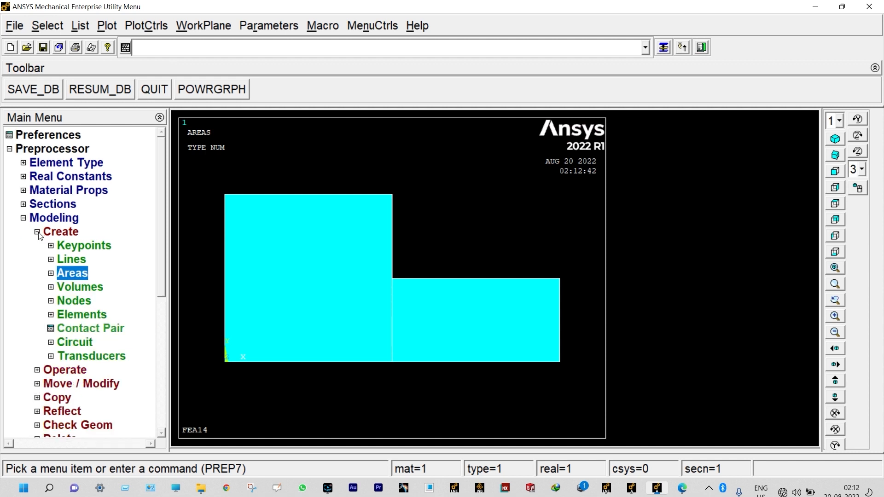
left_click(37, 233)
left_click(43, 246)
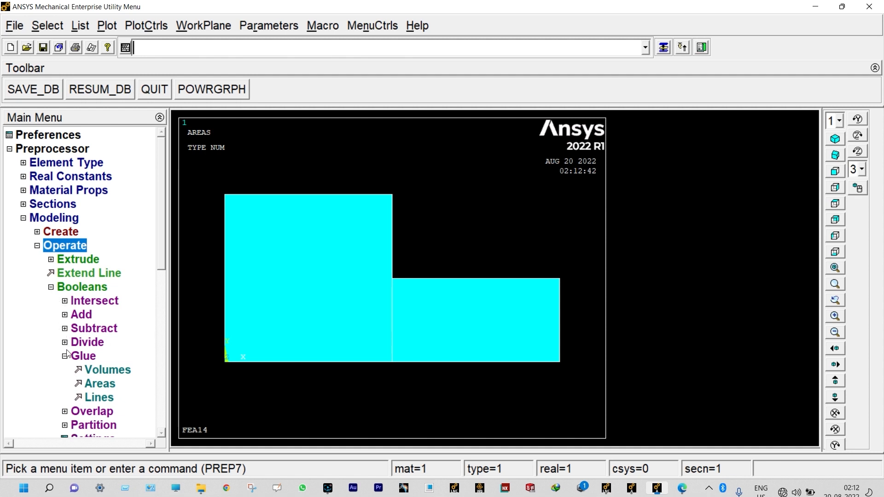
left_click(105, 385)
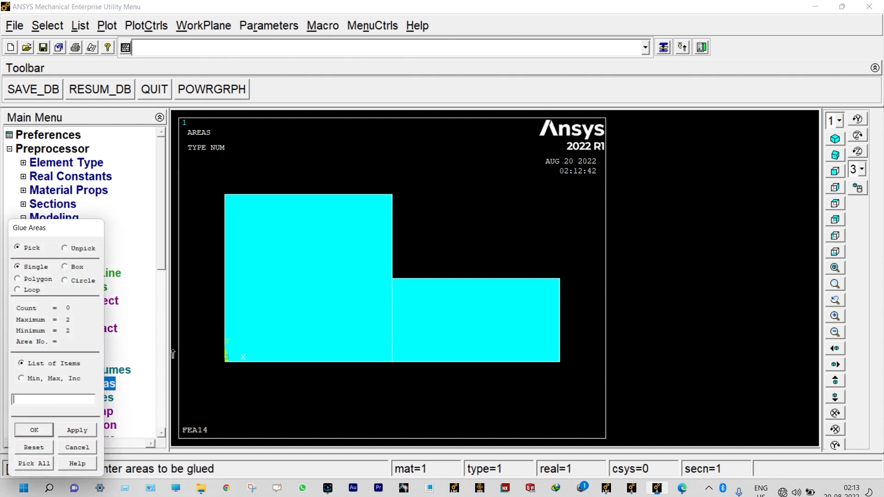
left_click(318, 297)
left_click(488, 305)
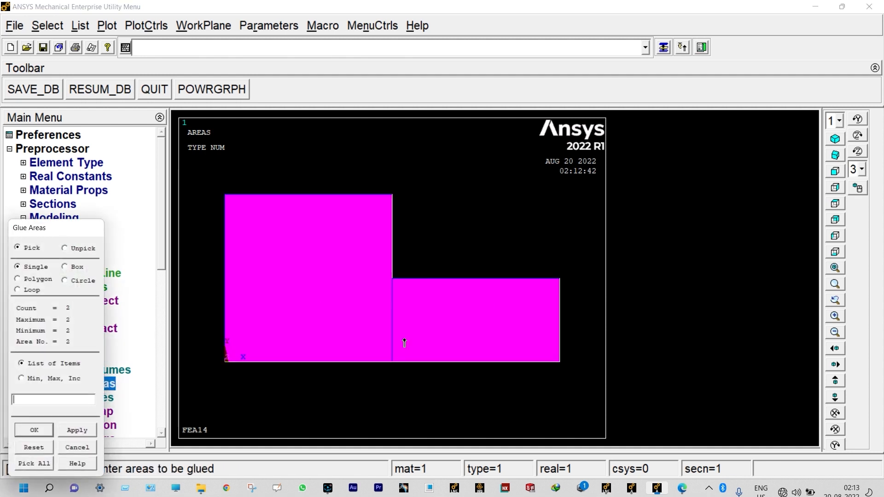
left_click(34, 430)
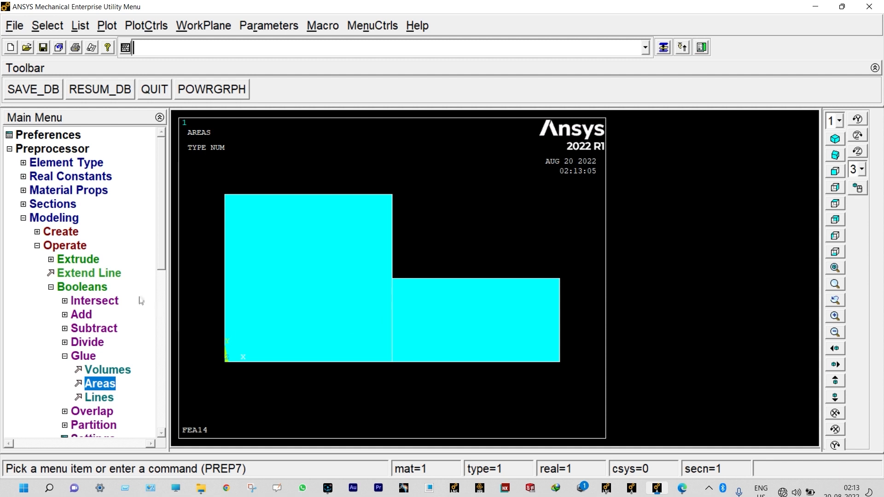
- Set the manual element edge length on all selected areas to 0.0075
left_click(38, 247)
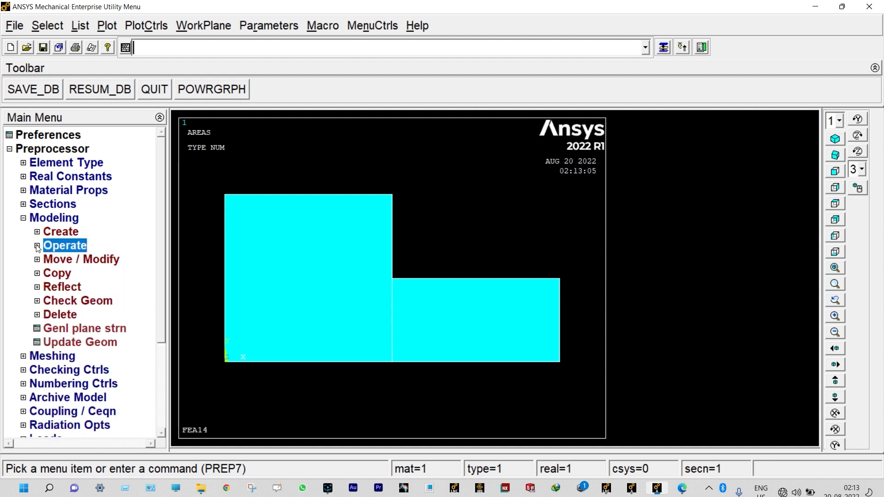
left_click(24, 218)
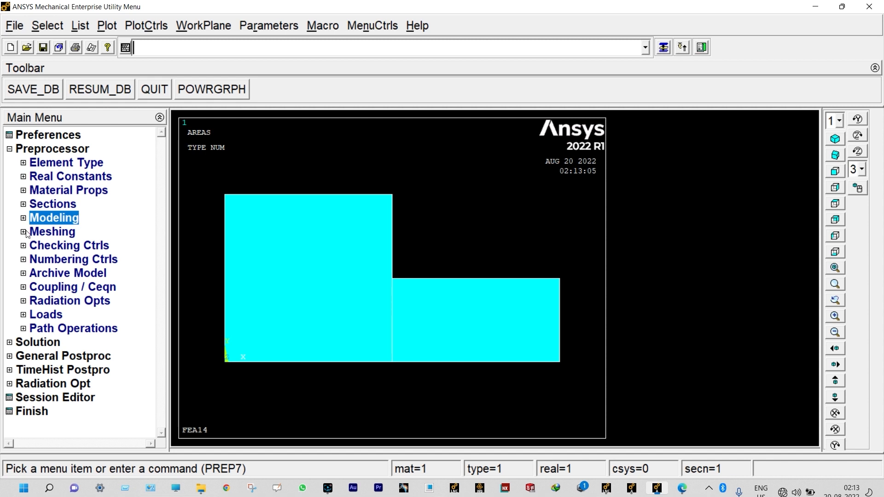
left_click(25, 232)
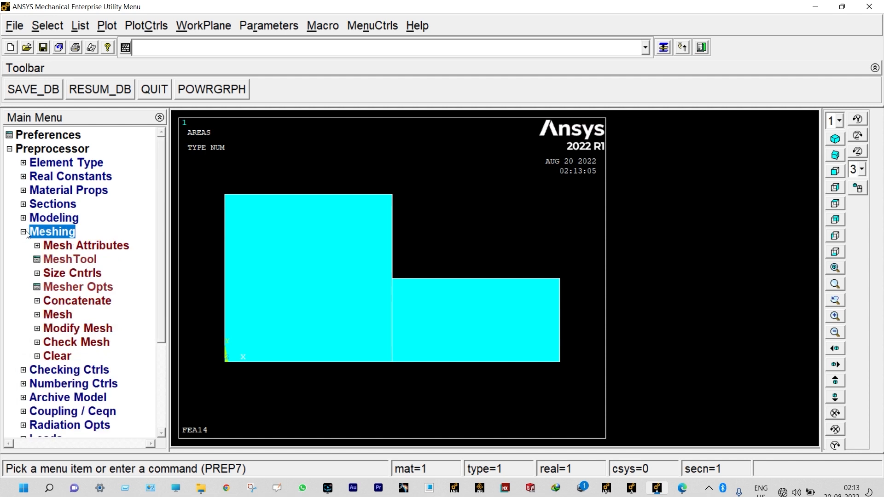
left_click(50, 274)
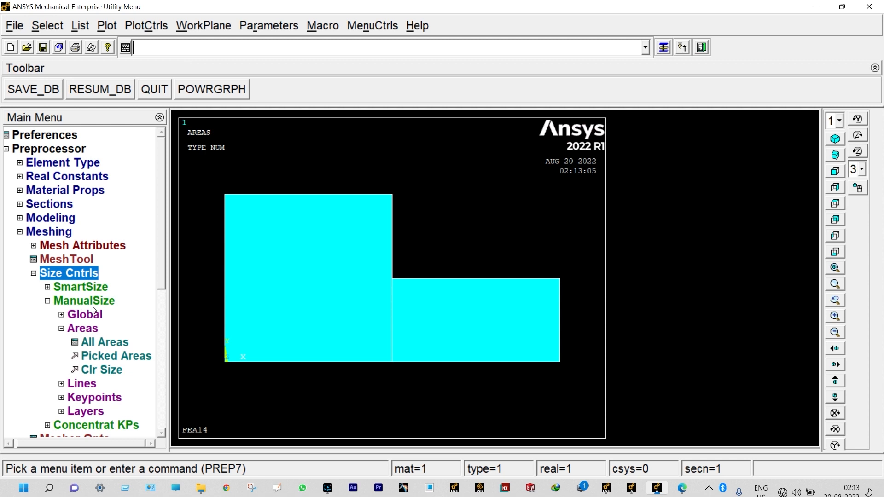
left_click(99, 345)
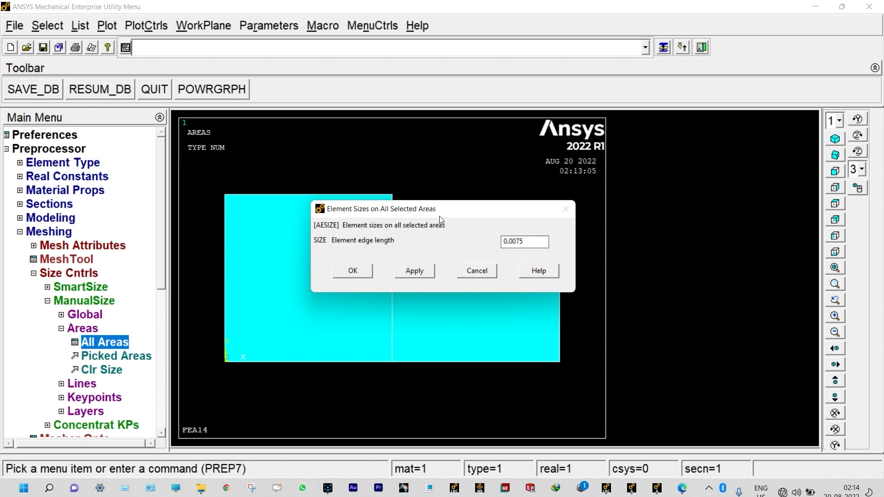
left_click(352, 271)
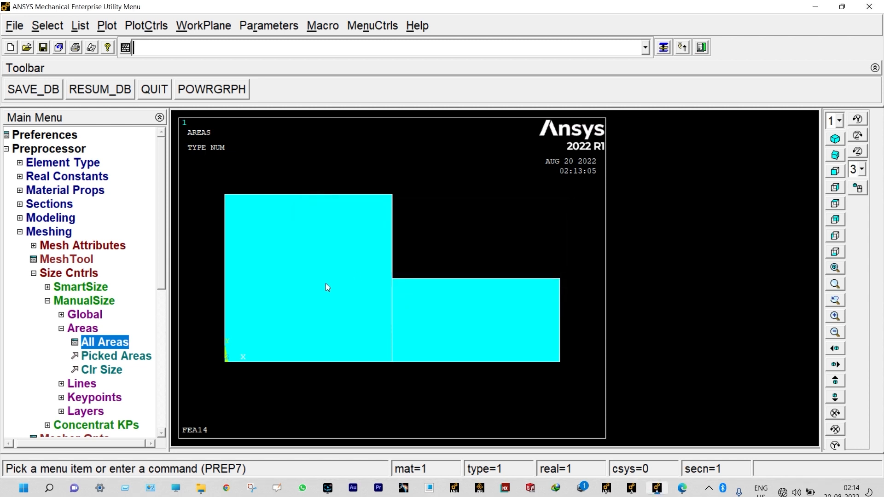
- Free-mesh all areas of the L-shaped model
left_click_drag(162, 280, 161, 333)
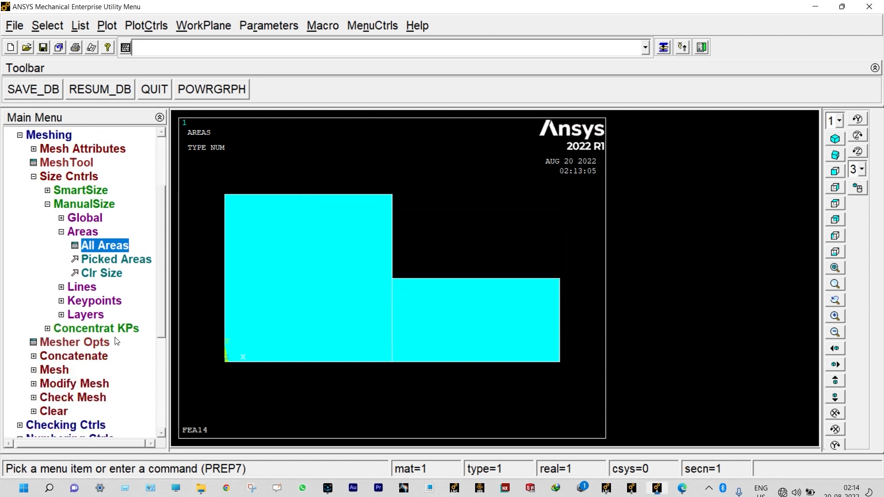
left_click(69, 369)
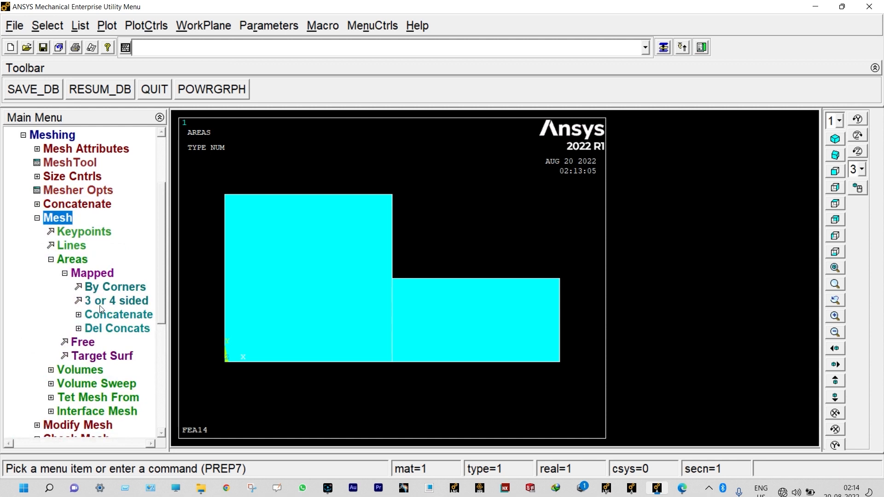
left_click(75, 342)
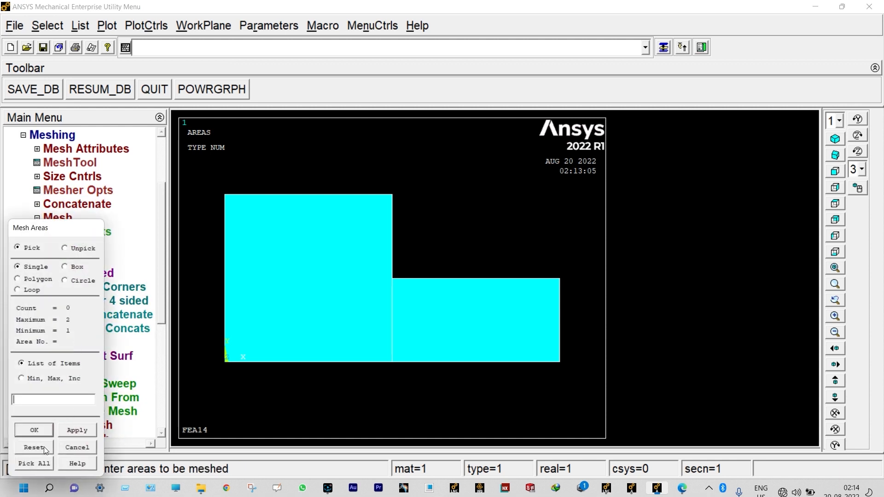
left_click(34, 463)
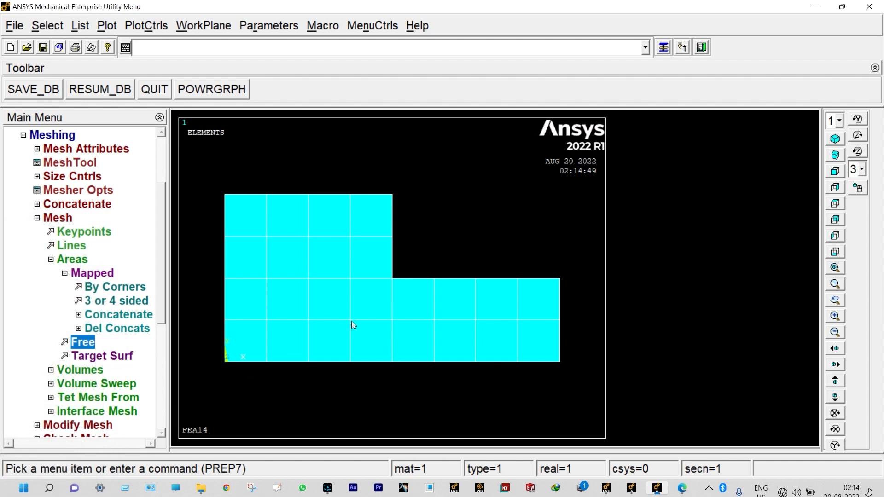
- Define a new analysis of the Steady-State type for the model's loads
left_click(37, 218)
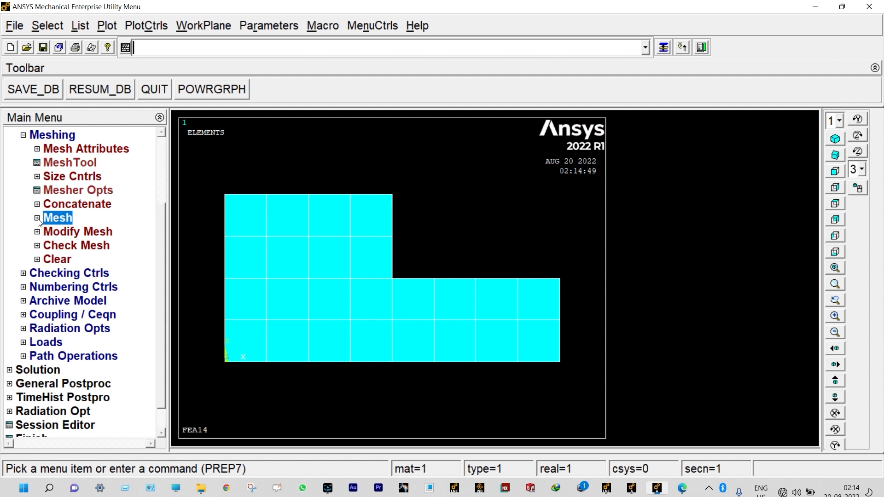
left_click(41, 343)
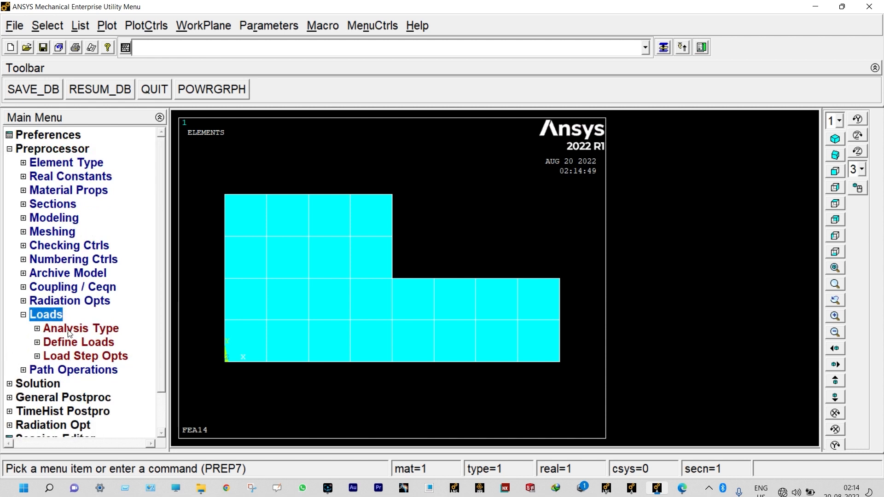
left_click(94, 328)
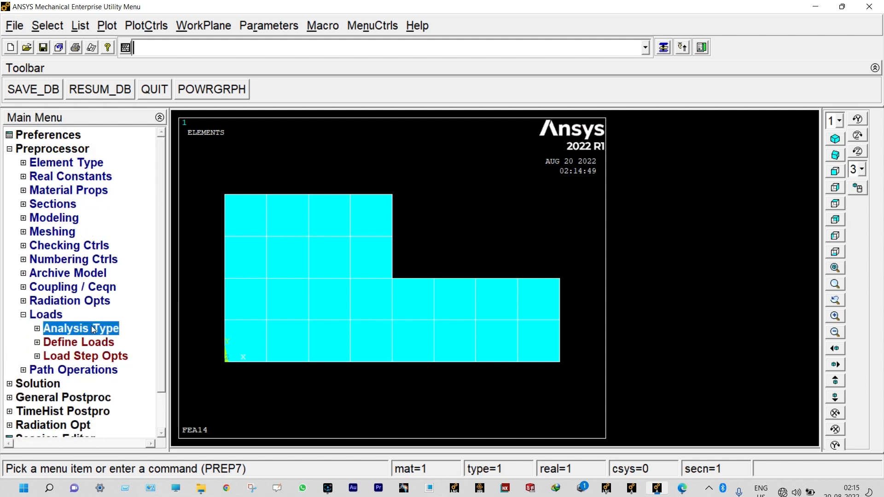
left_click(90, 345)
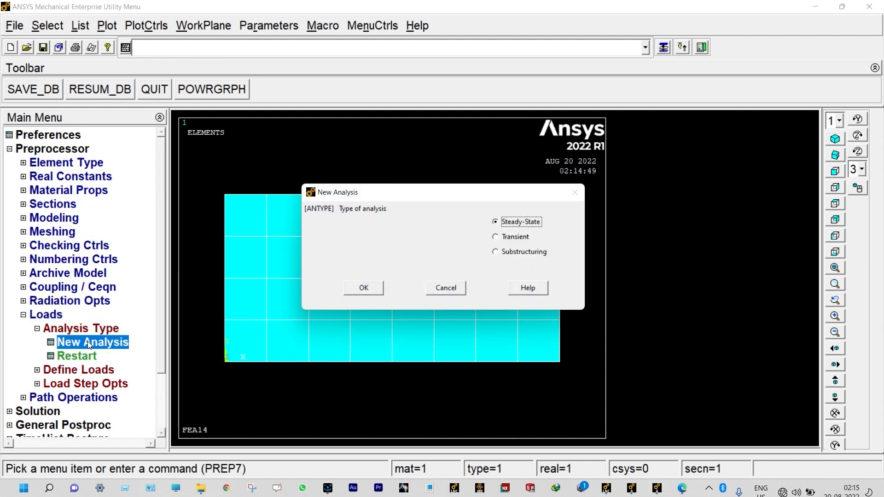
left_click(355, 288)
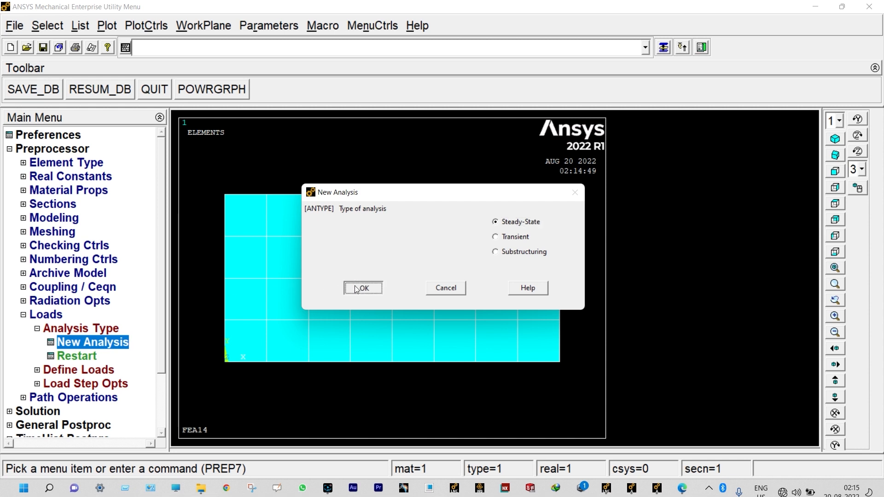
- Apply convection to the upper edge, the vertical step edge and the step's horizontal edge, with film coefficient 55 and a constant bulk temperature
left_click(107, 370)
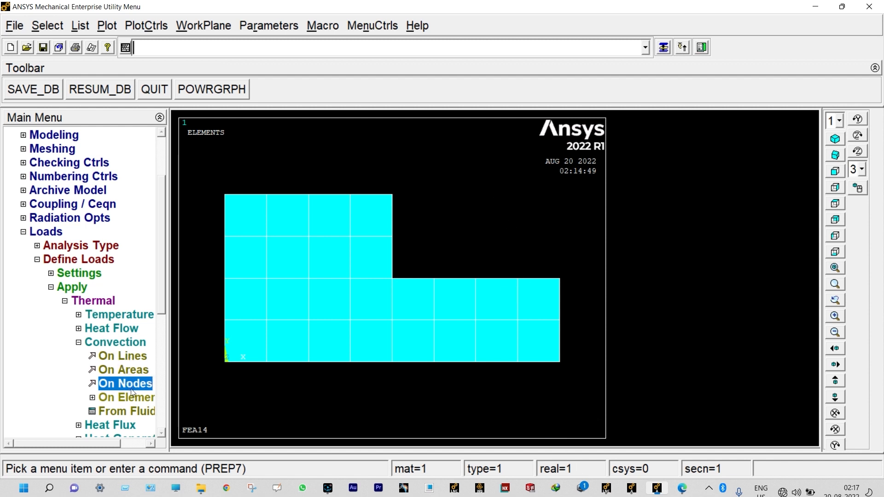
left_click(136, 357)
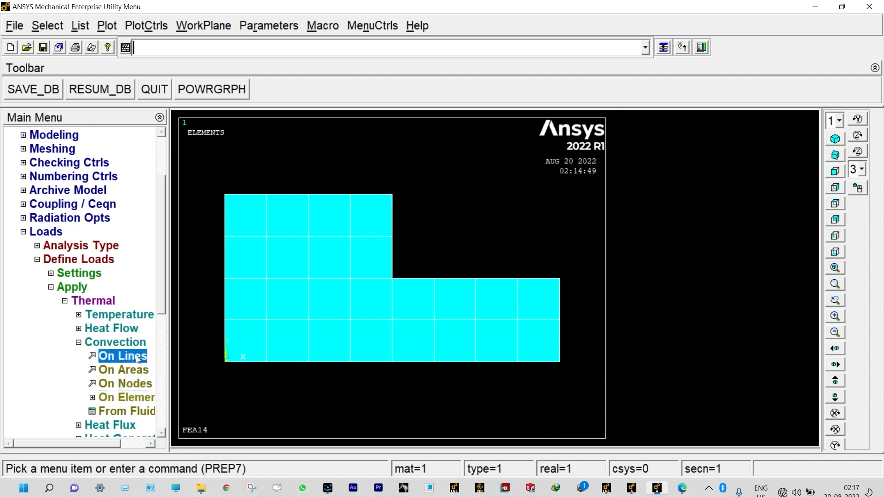
left_click(257, 197)
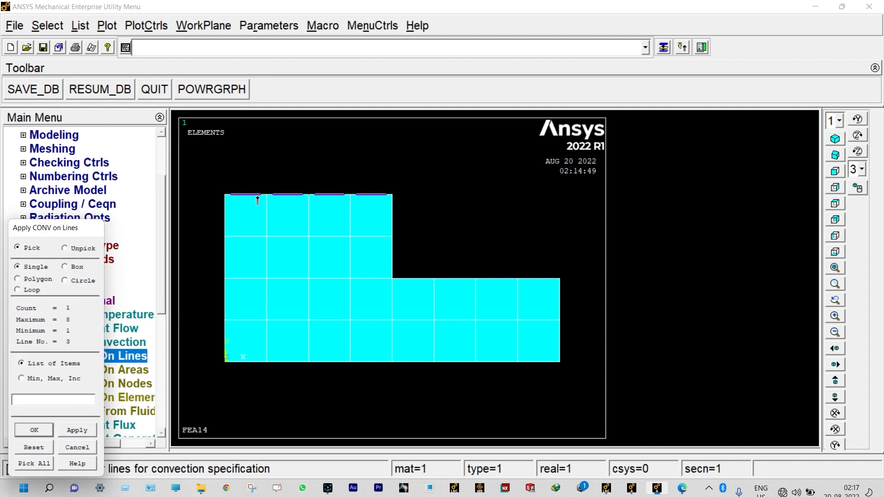
left_click(393, 219)
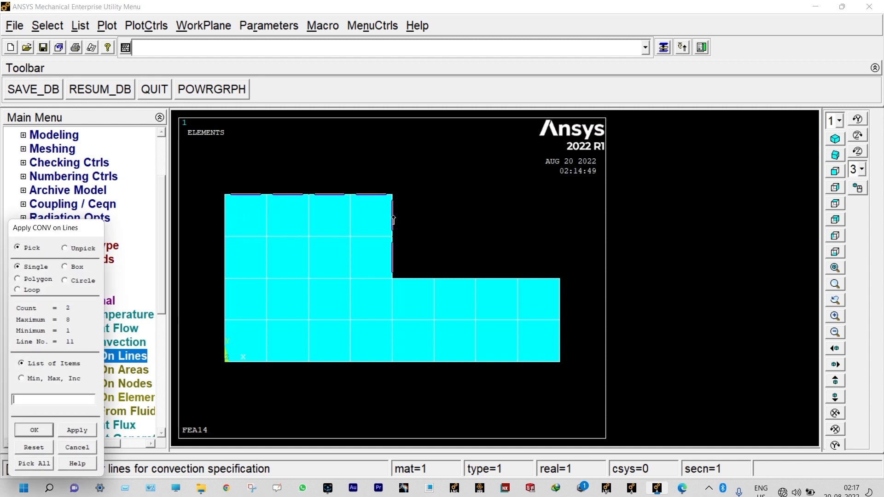
left_click(435, 278)
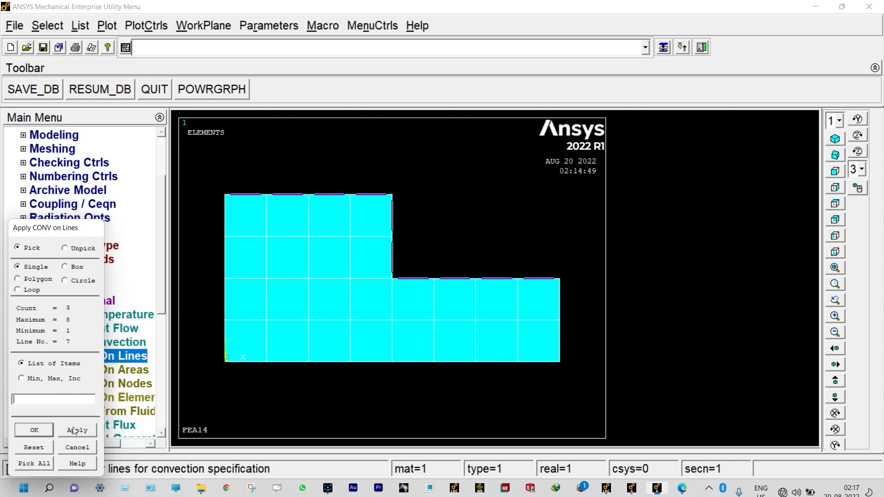
left_click(37, 430)
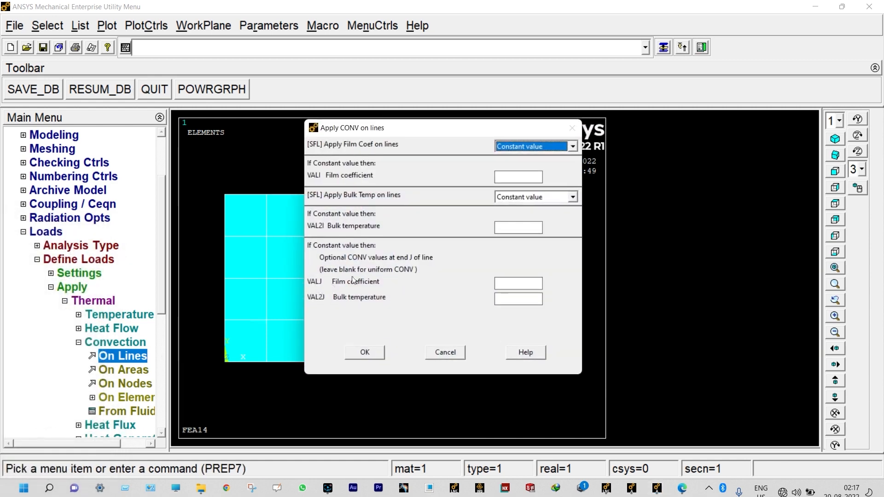
left_click(506, 176)
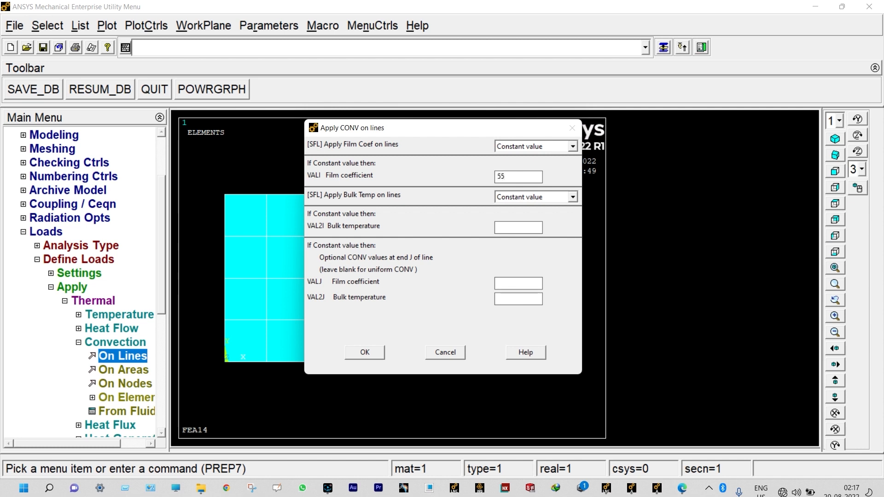
left_click(503, 226)
type("20")
left_click(375, 353)
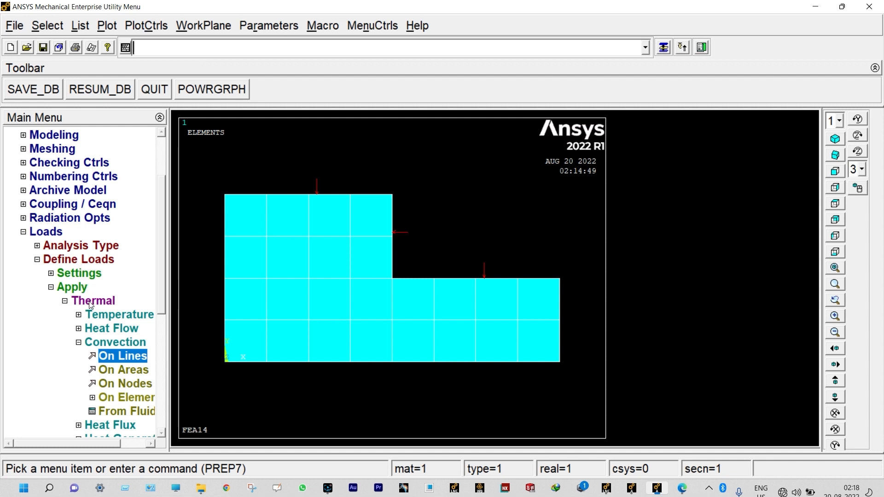
- Apply a constant TEMP constraint to both lines along the model's lower edge
left_click(103, 316)
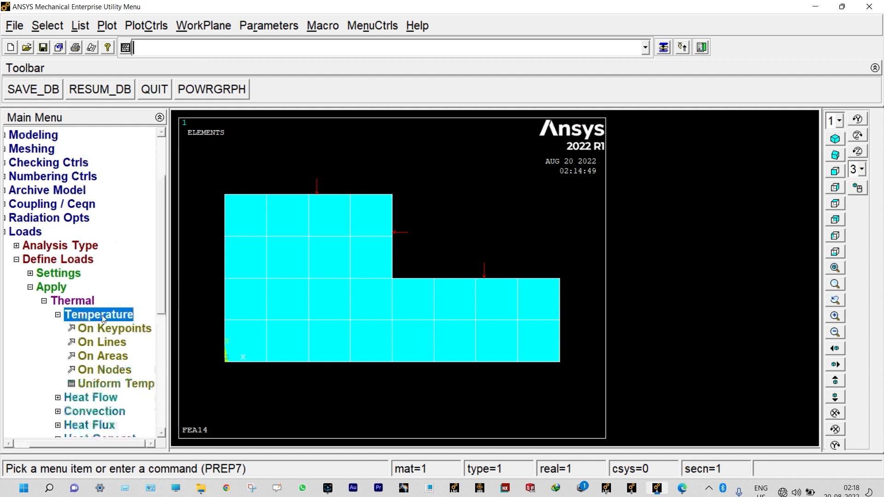
left_click(107, 342)
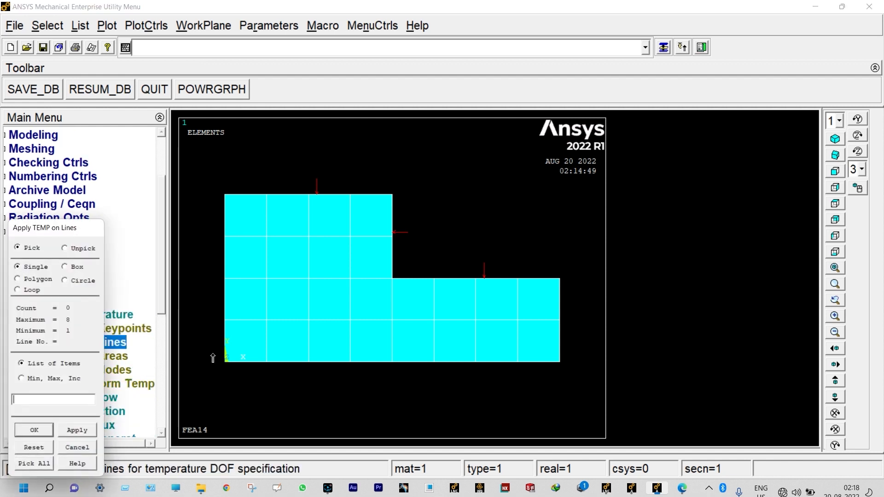
left_click(289, 363)
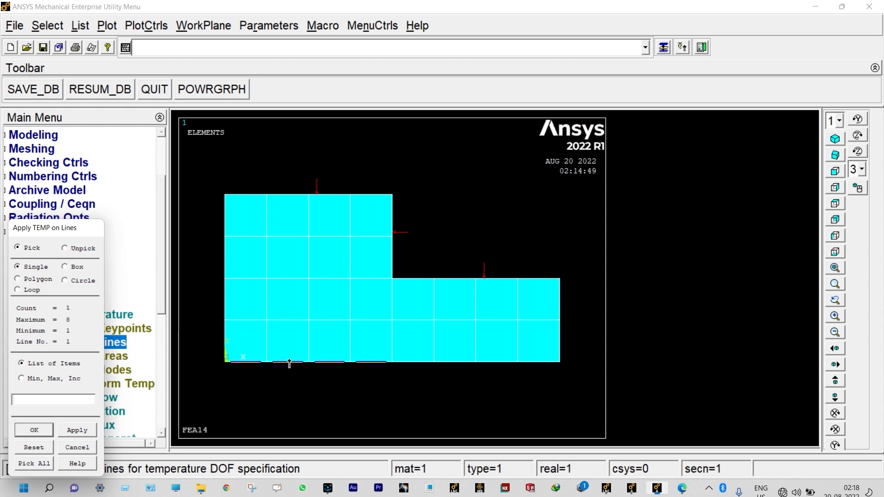
left_click(413, 363)
left_click(46, 432)
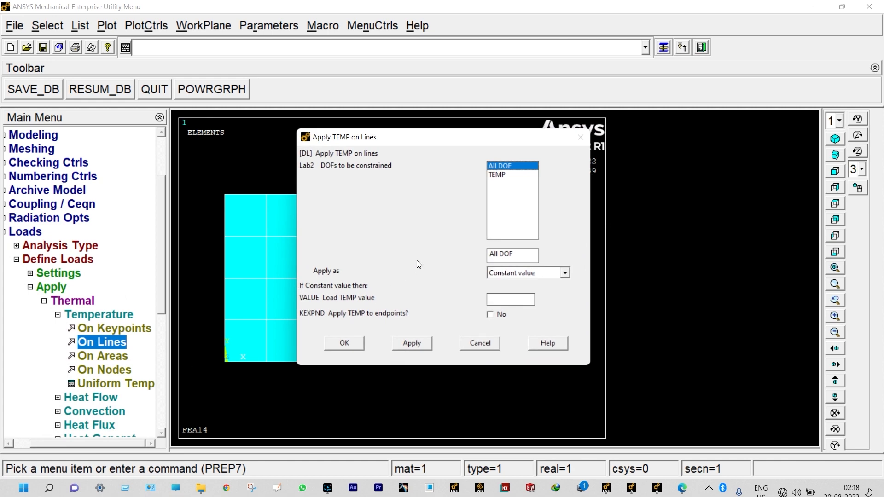
left_click(497, 175)
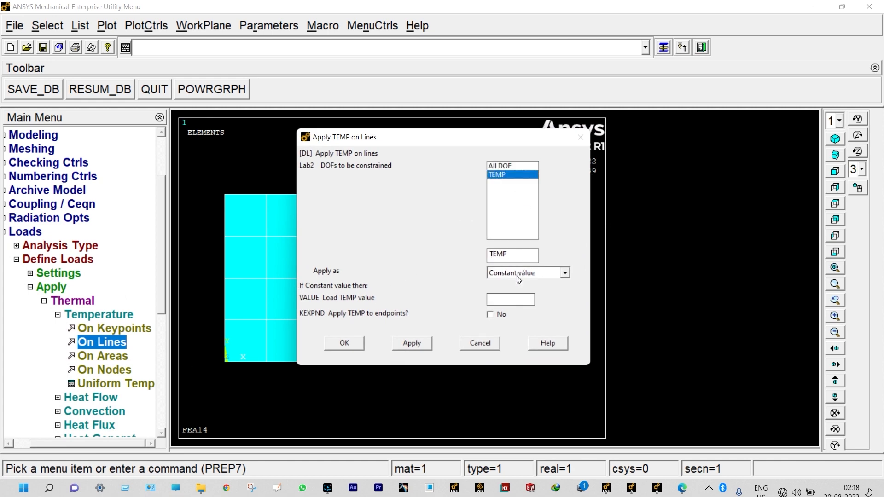
key("Return")
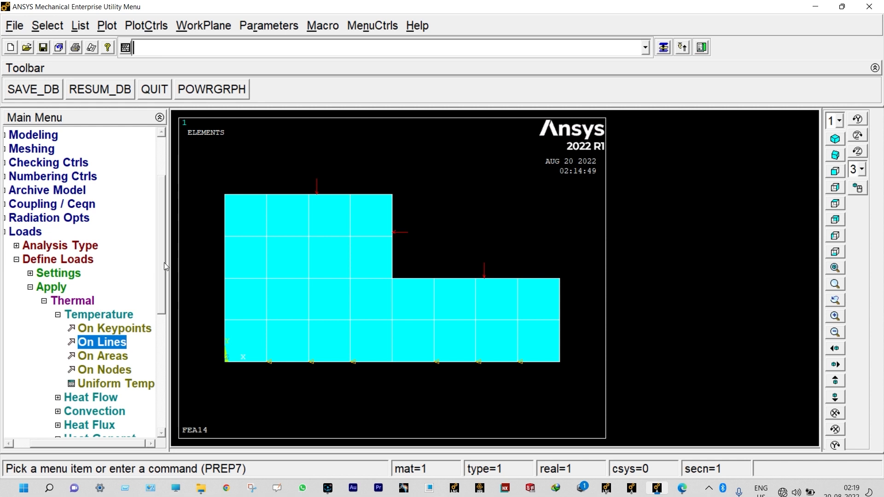
- Apply a constant heat flux load to the vertical line along the model's left edge
left_click_drag(164, 263, 165, 307)
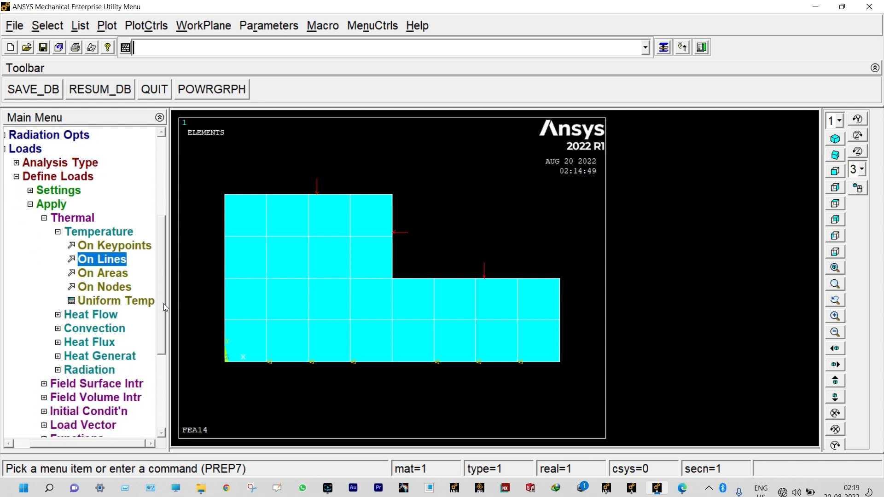
left_click(92, 343)
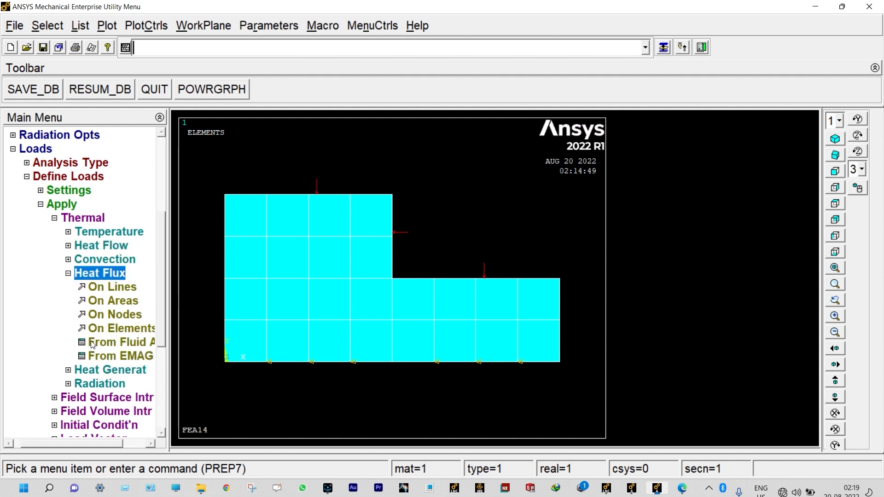
left_click(118, 289)
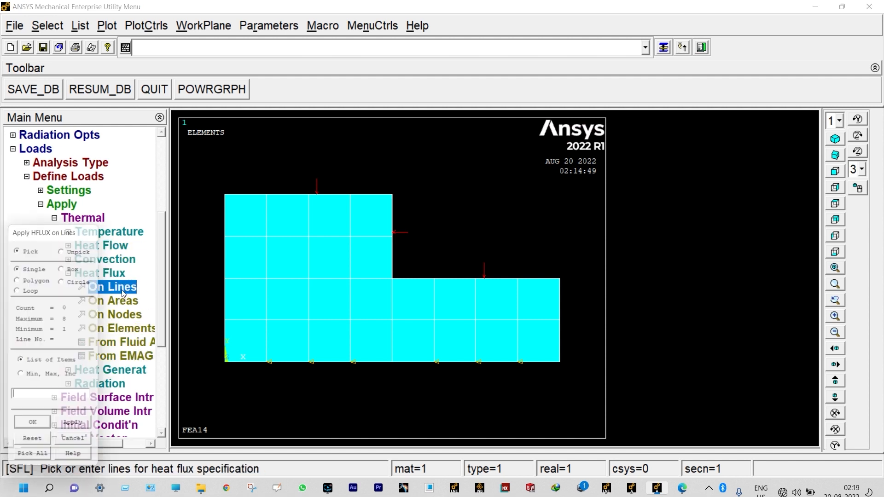
left_click(224, 265)
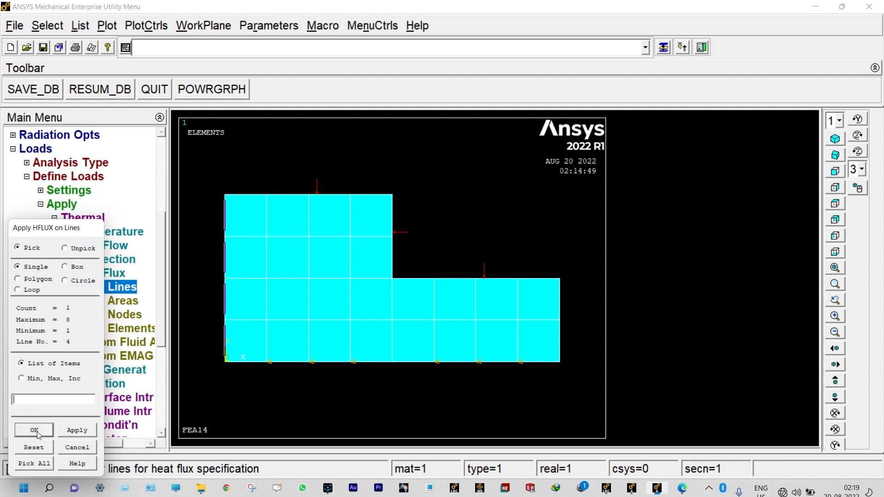
left_click(35, 431)
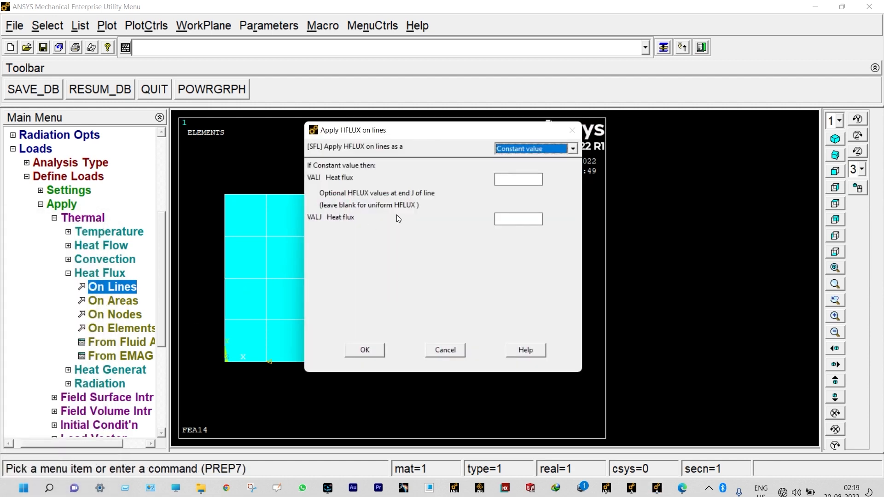
left_click(512, 179)
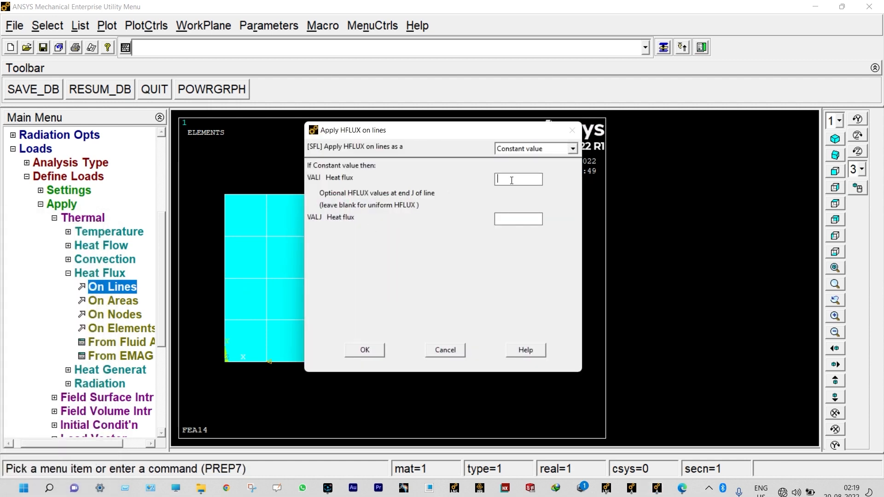
left_click(373, 353)
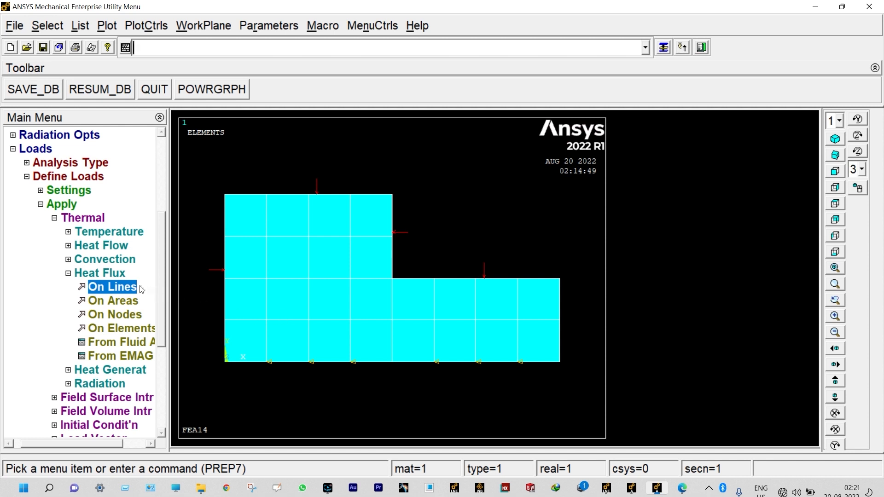
- Apply a constant heat generation (HGEN) load of 5E6 to both areas of the L-shaped model
left_click(69, 272)
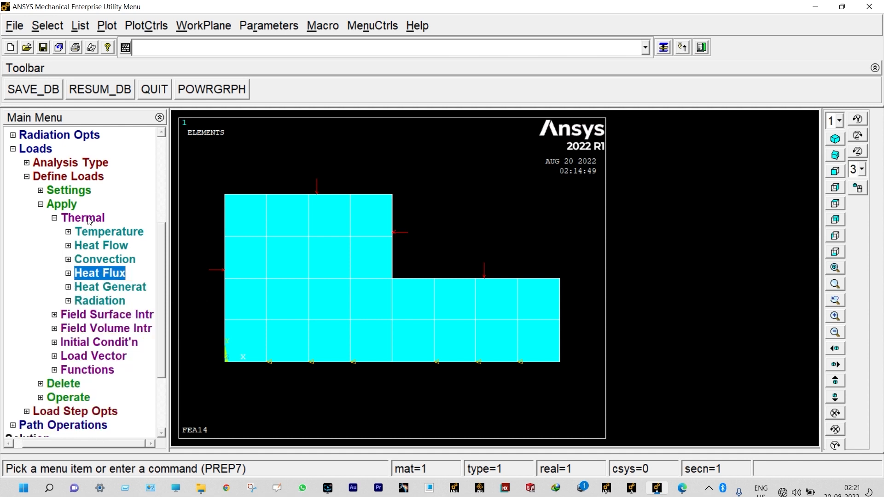
left_click(109, 288)
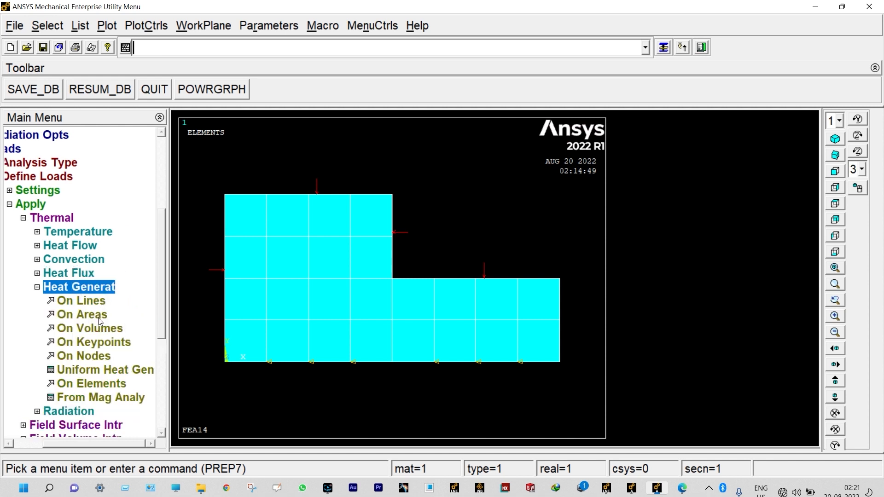
left_click(98, 317)
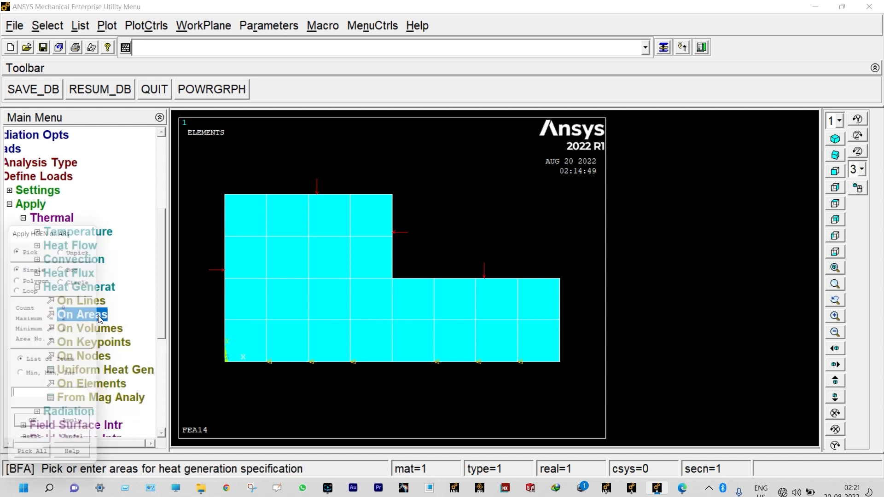
left_click(285, 297)
left_click(421, 312)
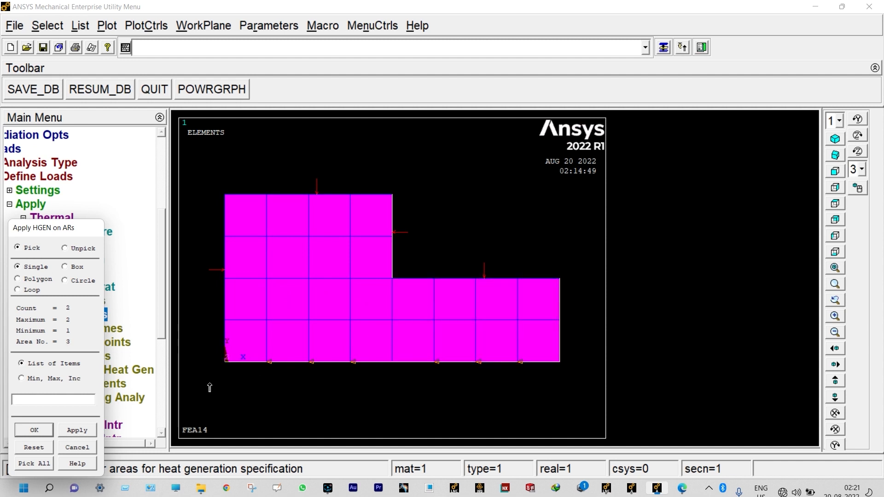
left_click(35, 429)
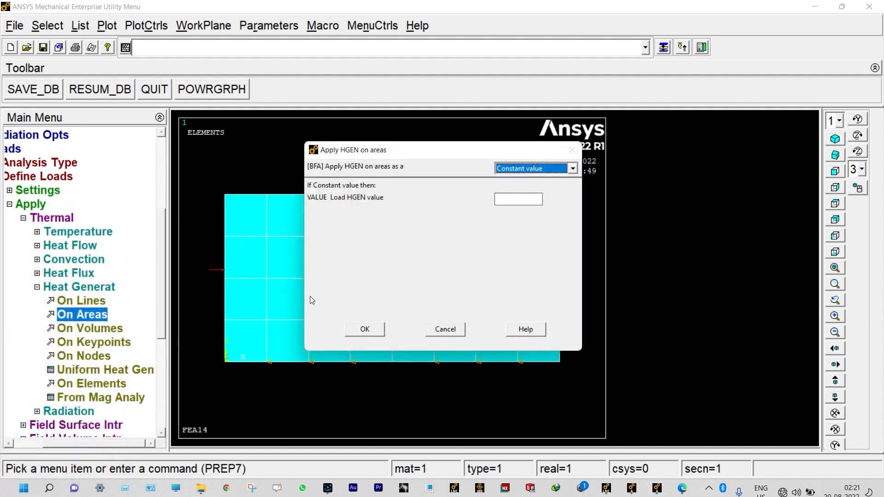
left_click(505, 199)
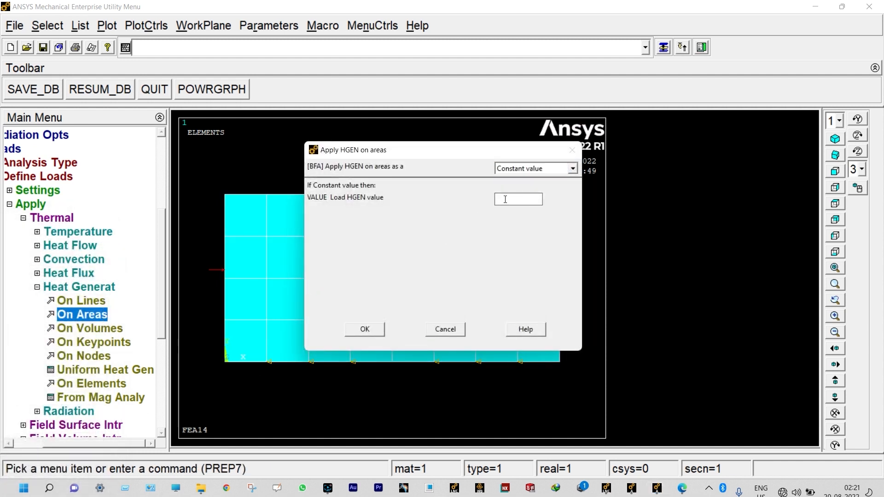
type("5E6")
left_click(374, 330)
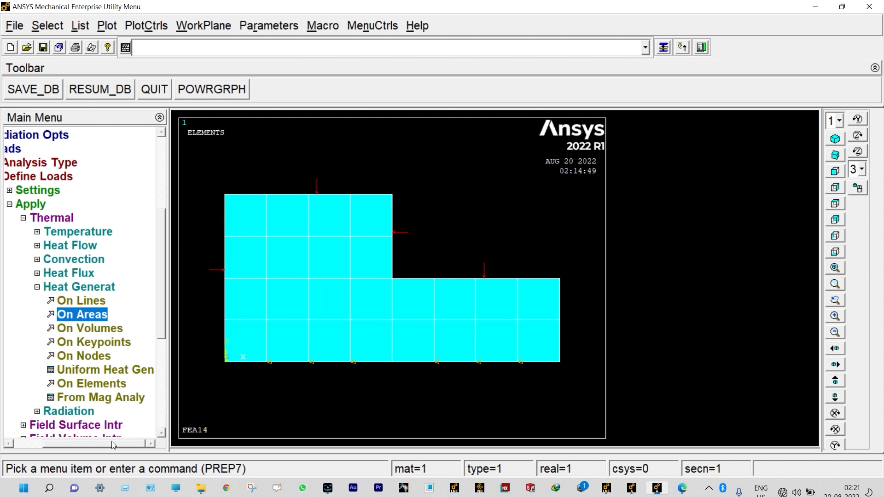
- Solve the current load step and close the solution note and the status listing
left_click_drag(110, 446, 97, 446)
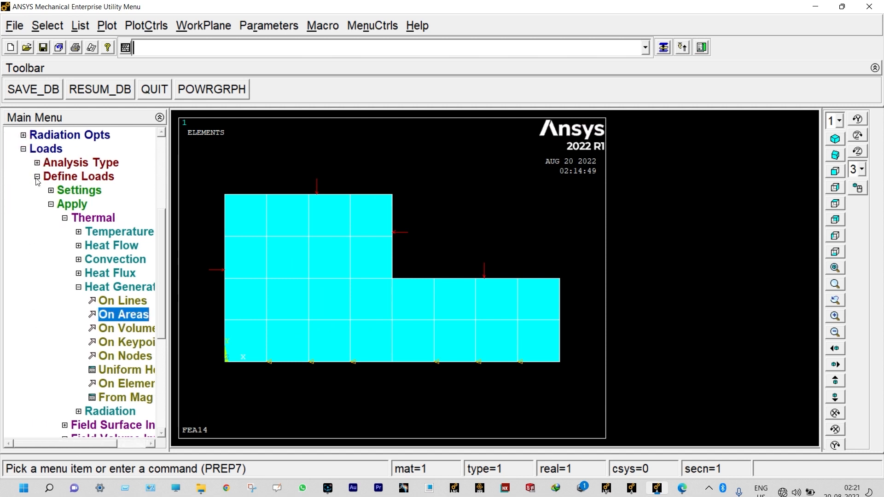
left_click(38, 179)
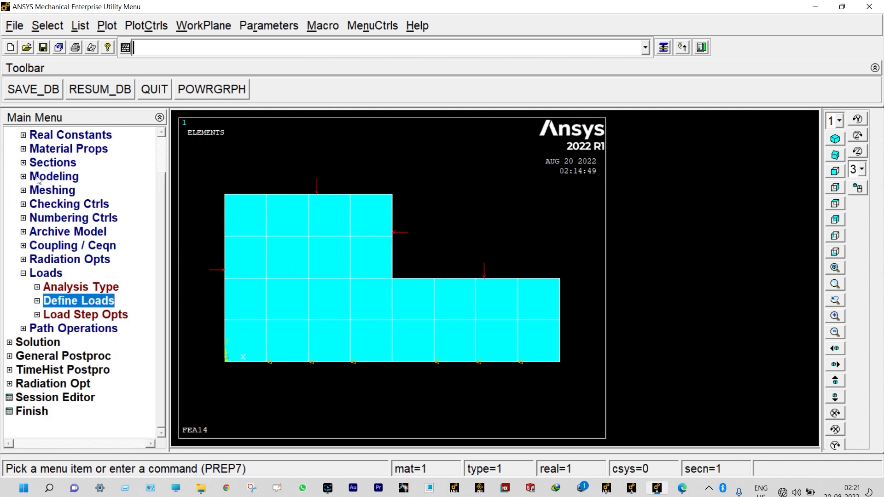
left_click(43, 342)
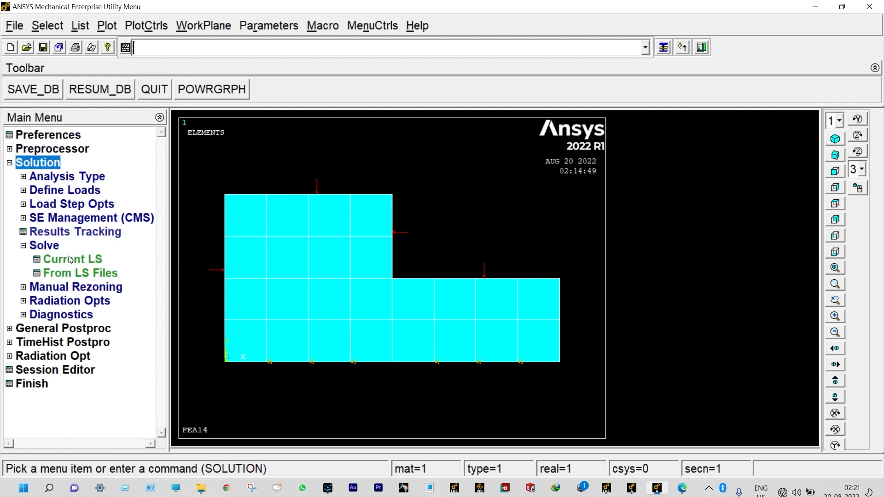
left_click(70, 260)
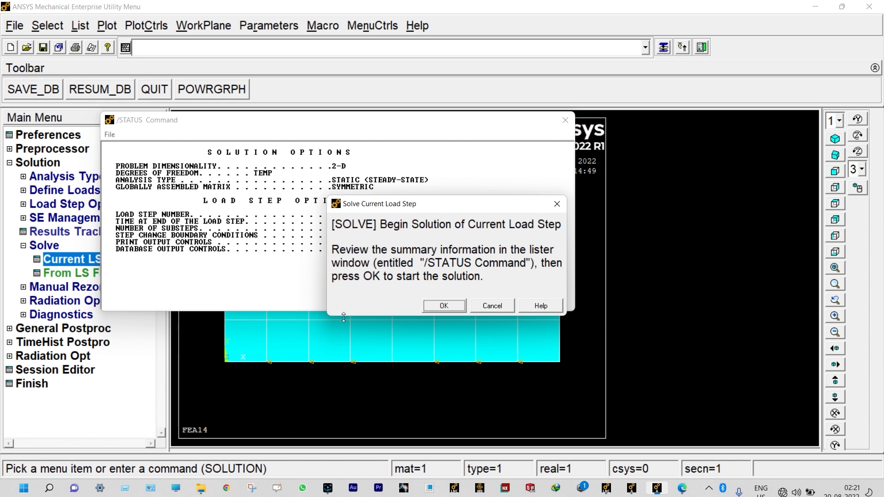
left_click(442, 306)
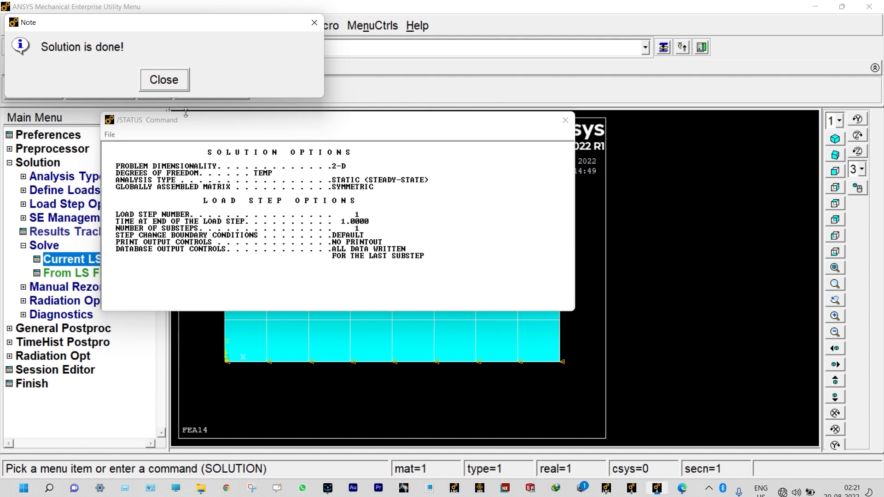
left_click(164, 80)
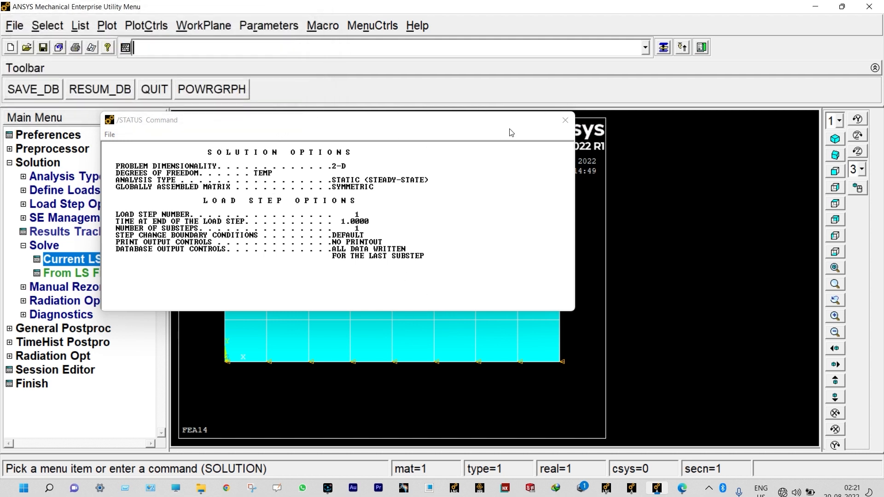
left_click(564, 120)
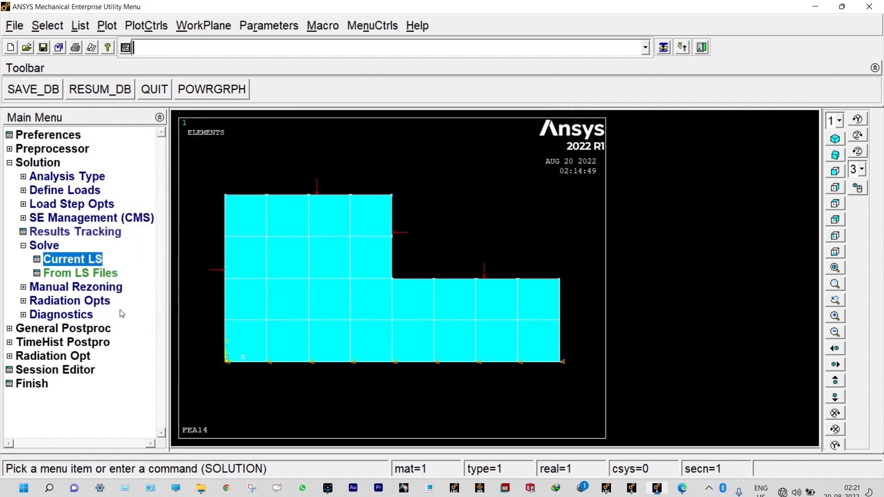
- Plot the Nodal Temperature from the DOF solution as a nodal contour plot, showing the deformed shape only
left_click(89, 332)
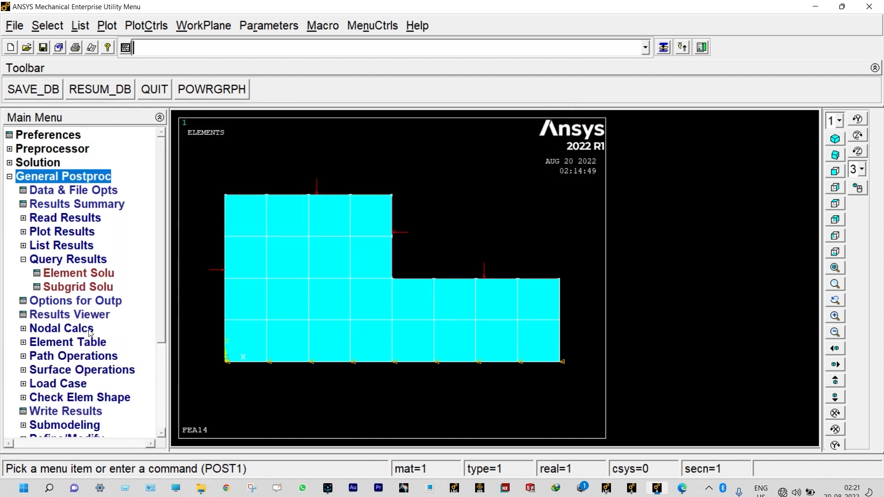
left_click(69, 232)
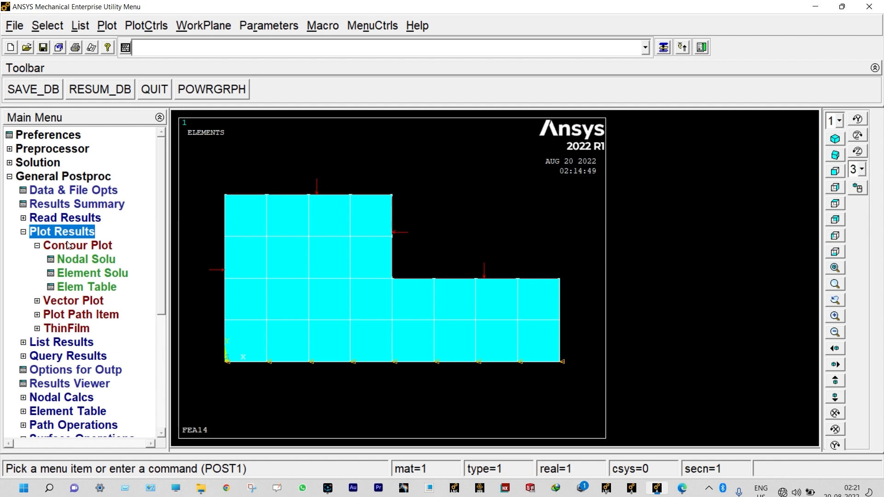
left_click(71, 260)
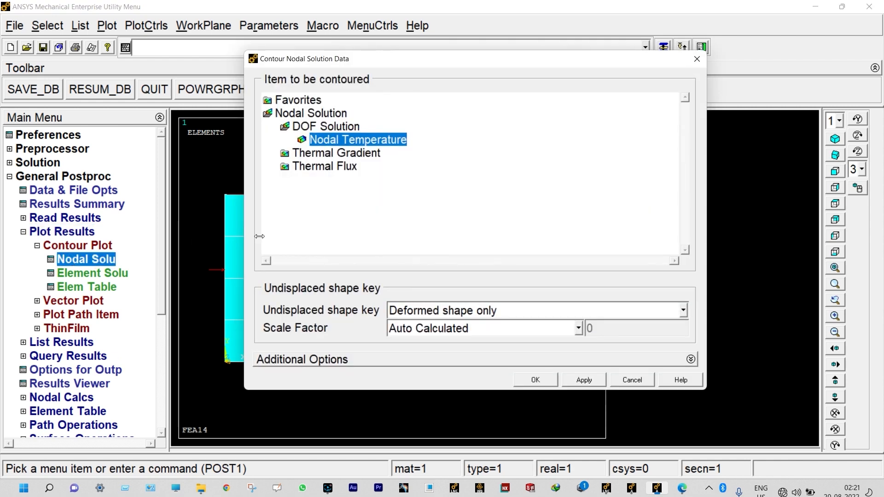
left_click(523, 377)
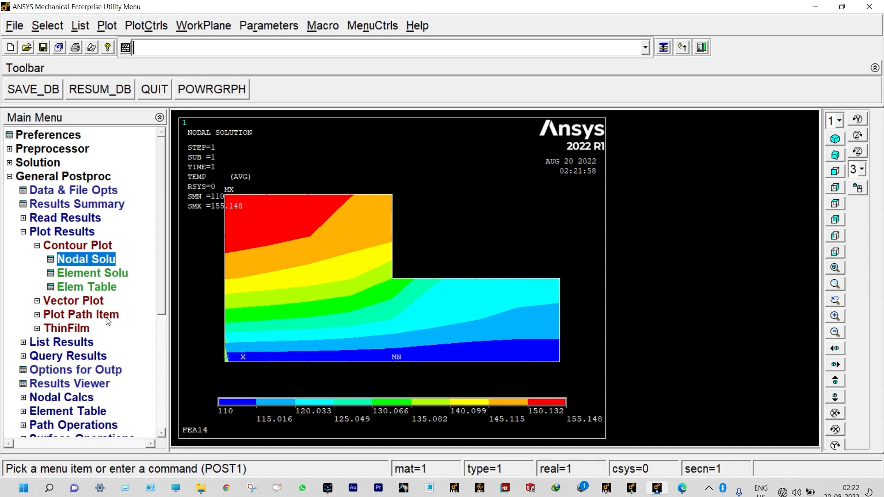
- List the Nodal Temperature results for all nodes, review the listing through to the maximum absolute values and close it
left_click(65, 343)
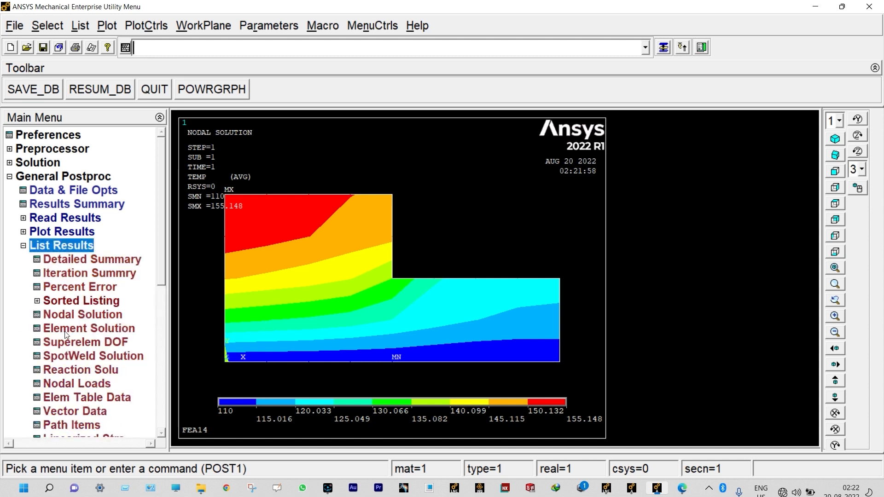
left_click(73, 315)
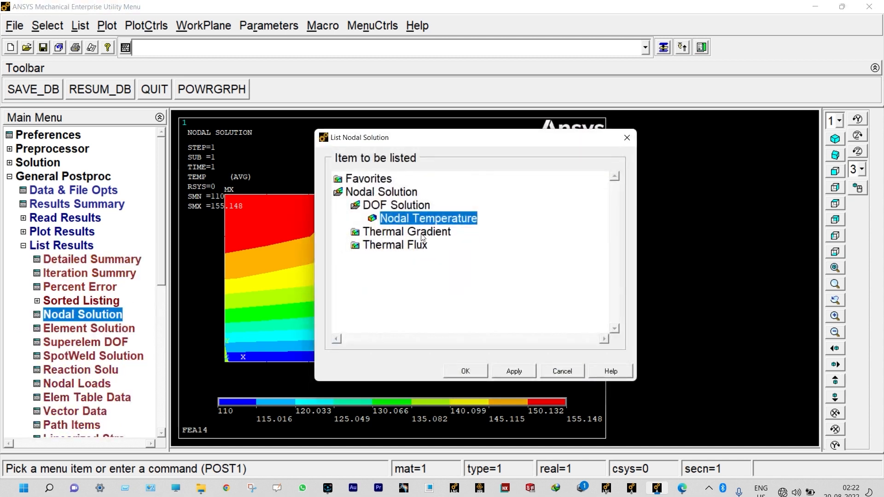
left_click(466, 370)
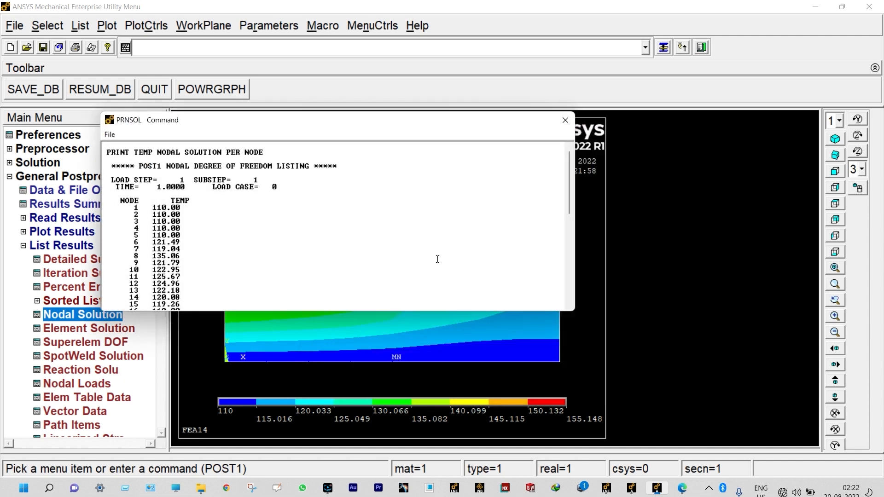
scroll(437, 259, "down", 12)
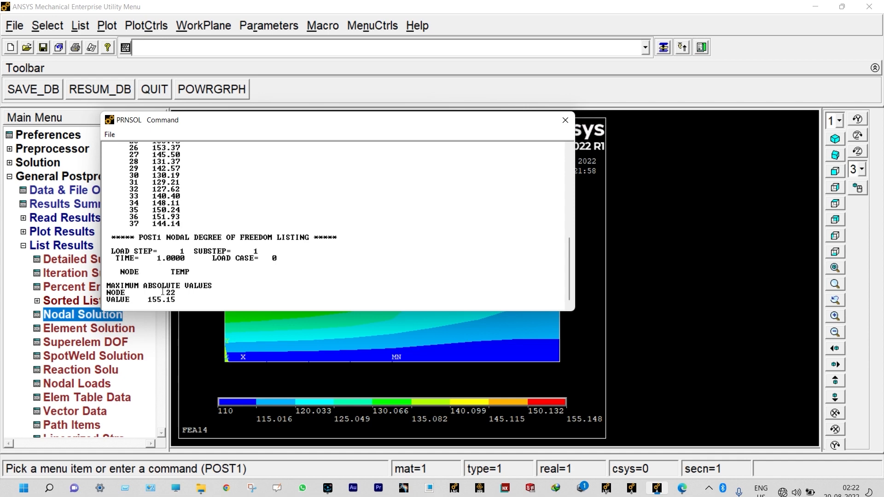
left_click(565, 120)
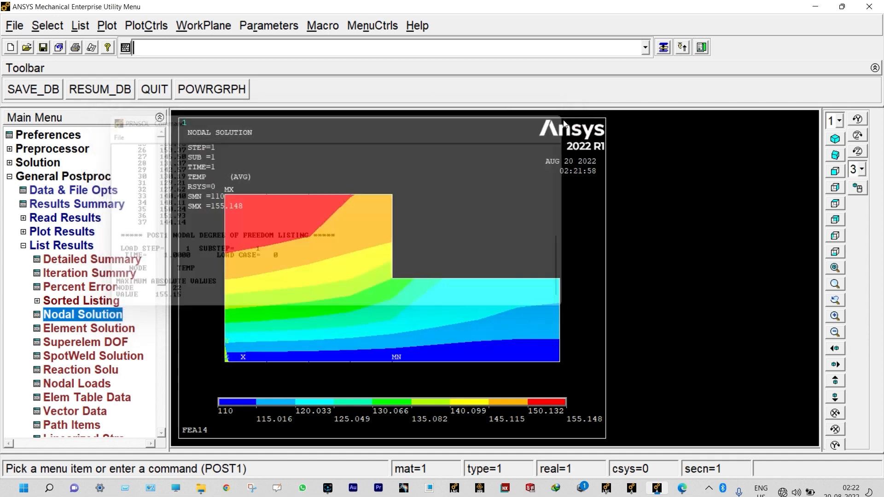
- Plot the model's nodes and turn on node numbers in the plot numbering controls
left_click(107, 27)
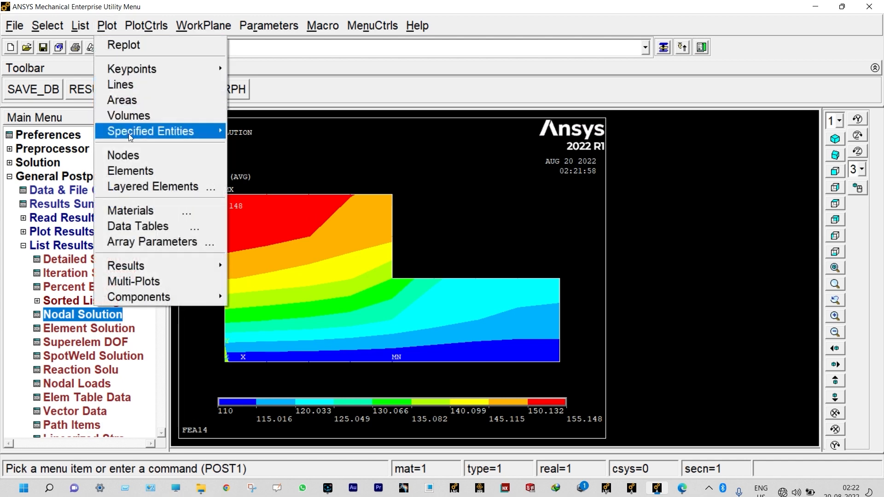
left_click(129, 156)
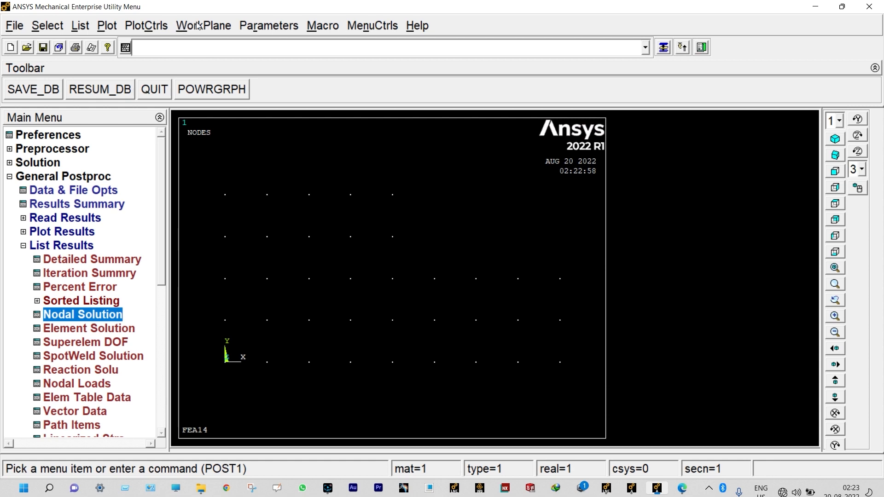
left_click(154, 26)
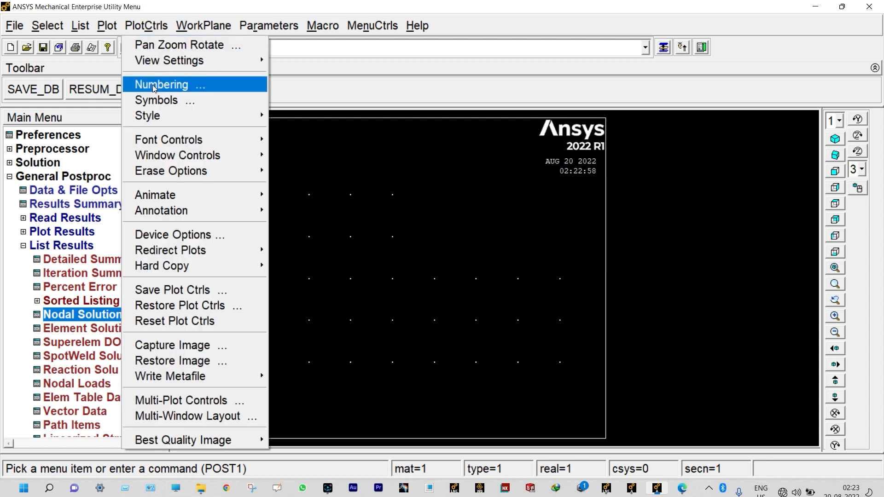
left_click(222, 86)
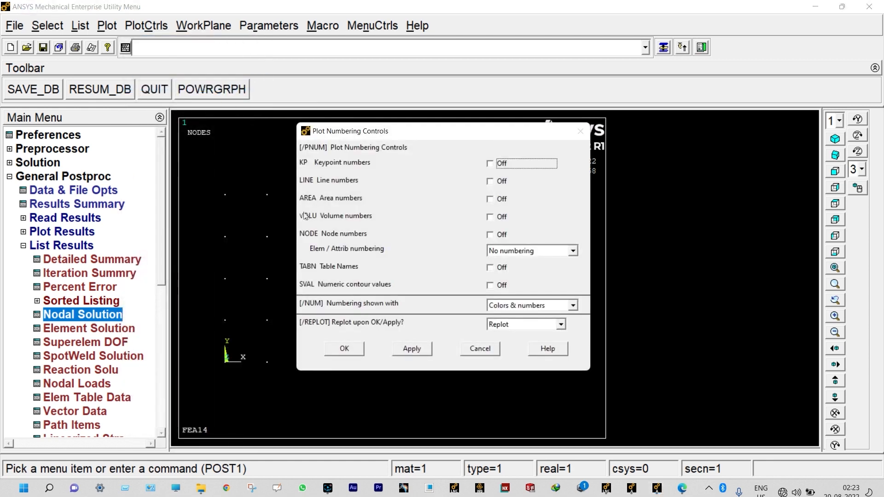
left_click(490, 235)
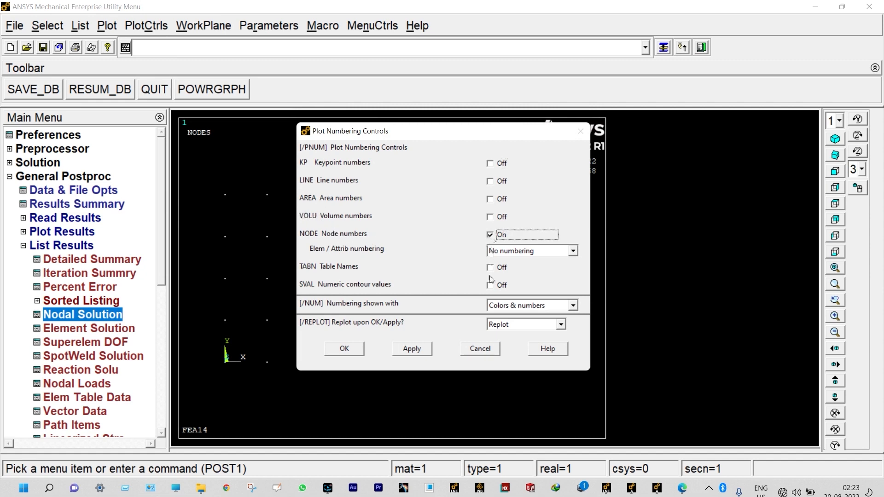
left_click(358, 350)
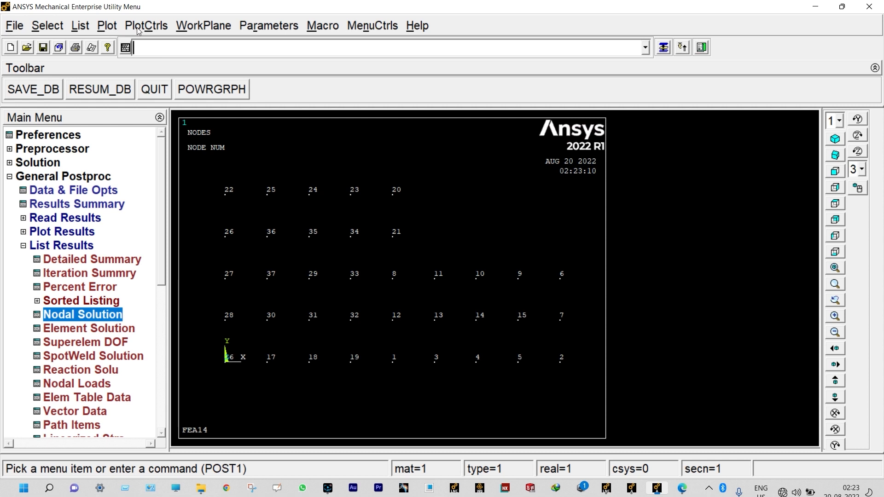
- Plot the model's elements, and redisplay the nodal temperature results as a contour plot
left_click(106, 26)
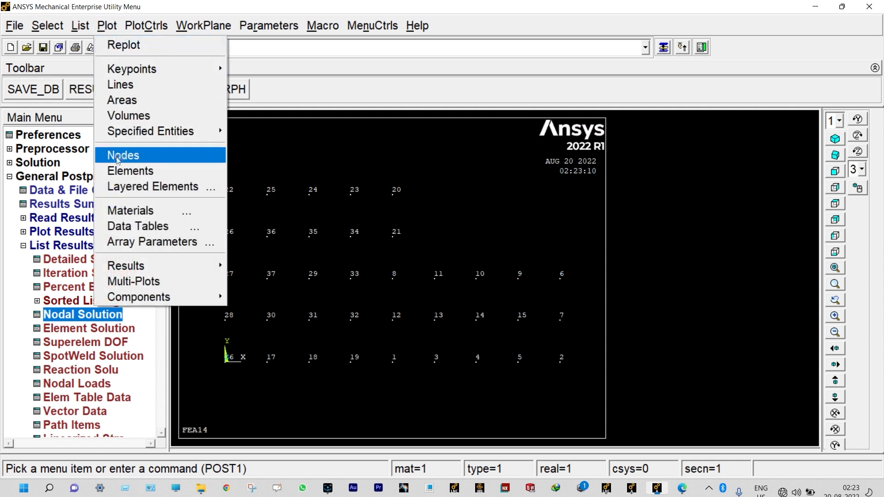
left_click(120, 172)
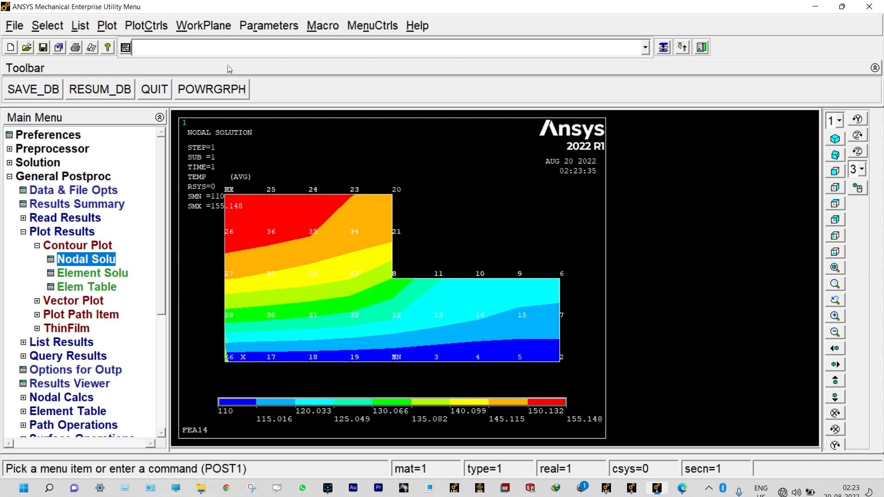
- Animate the deformed results for DOF solution Temperature TEMP with 10 frames and a 0.5-second delay, play it forward only and close the animation controls
left_click(153, 25)
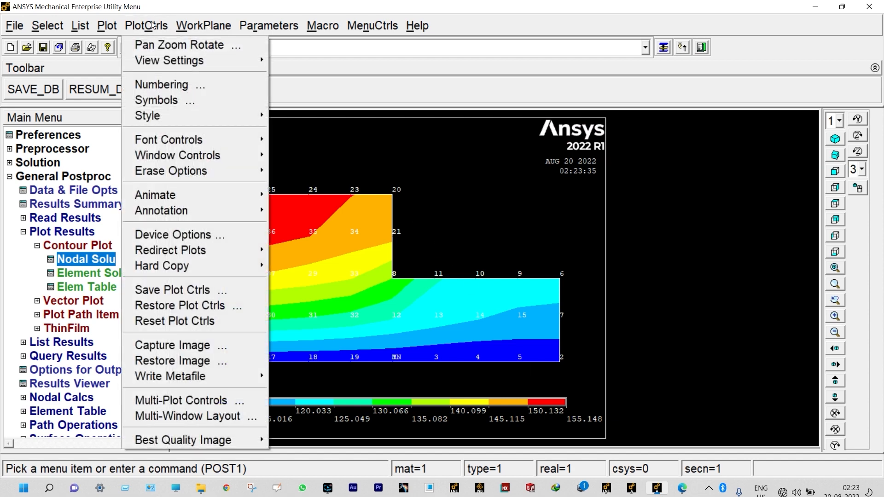
mouse_move(182, 196)
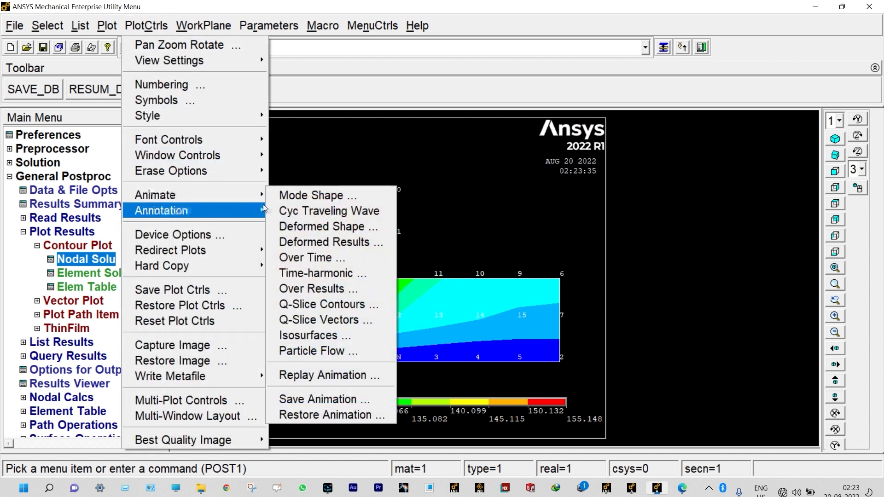
left_click(333, 242)
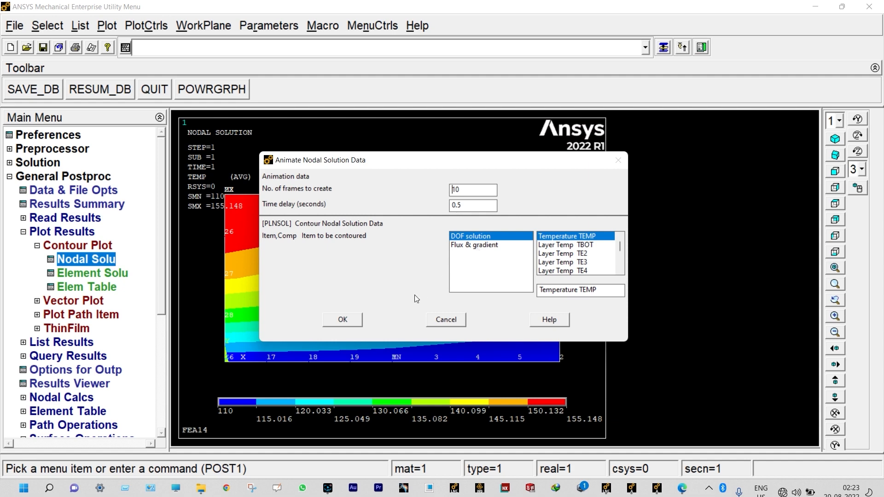
left_click(342, 319)
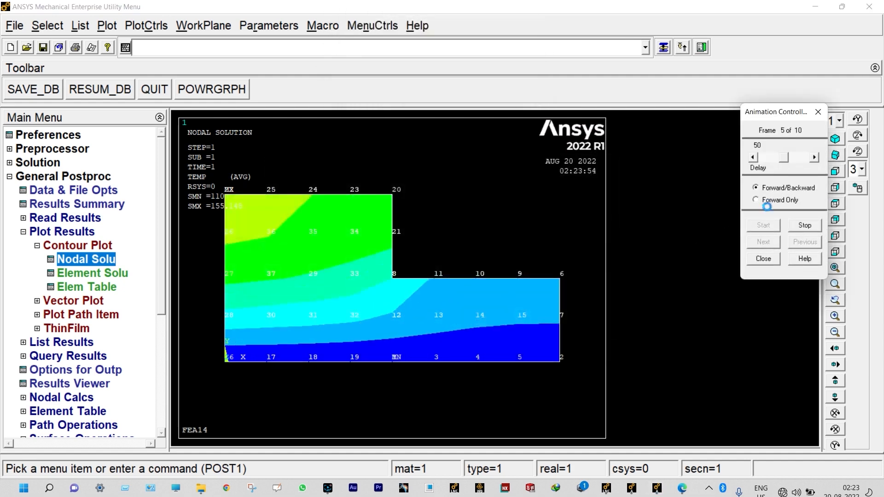
left_click(755, 200)
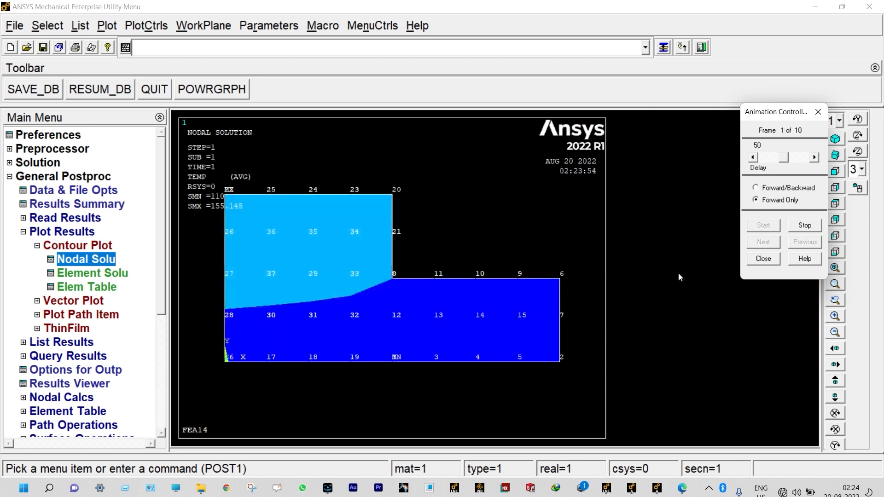
left_click(762, 259)
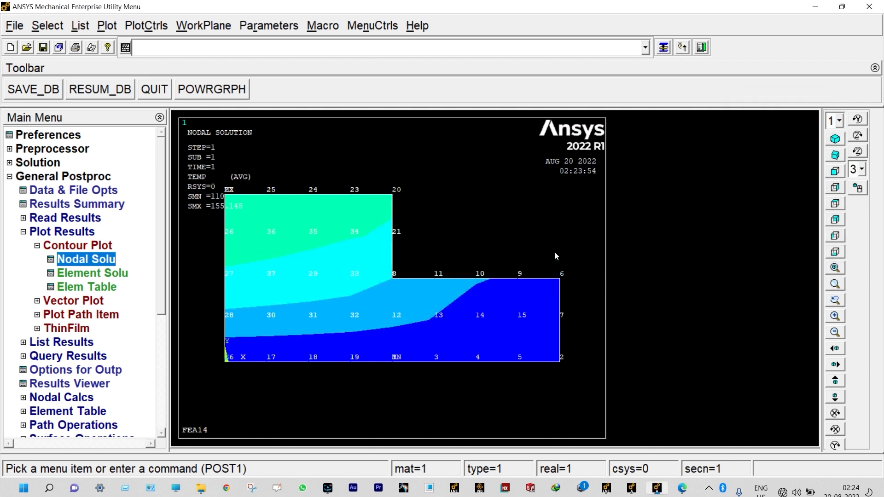